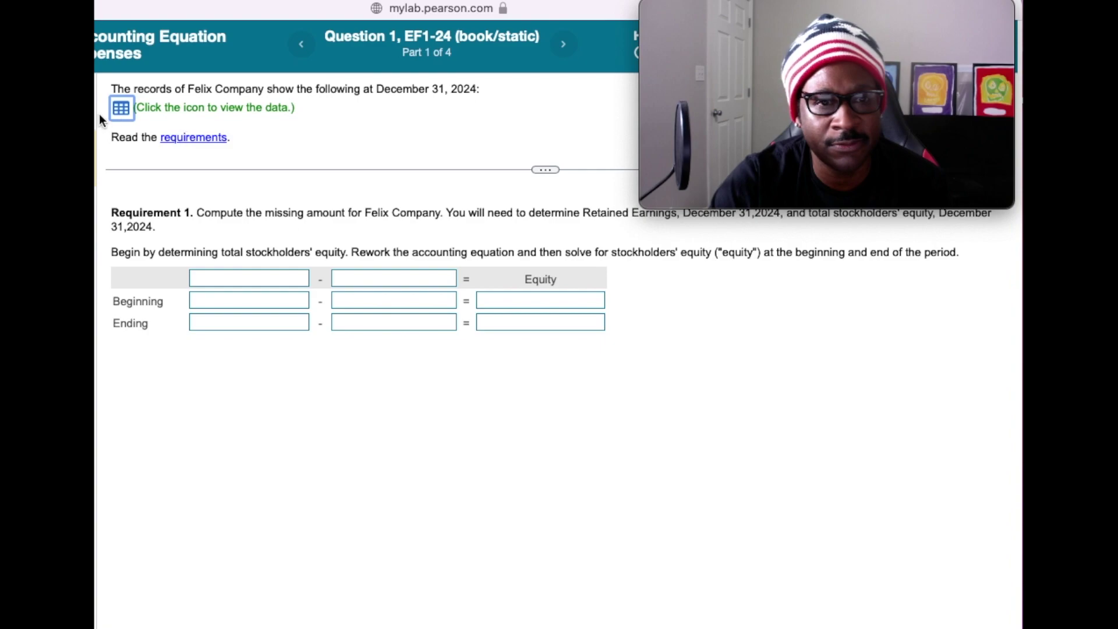
Examine the data table with the company's assets, liabilities and equity figures, and close it.
{"action": "left_click", "coordinate": [133, 108]}
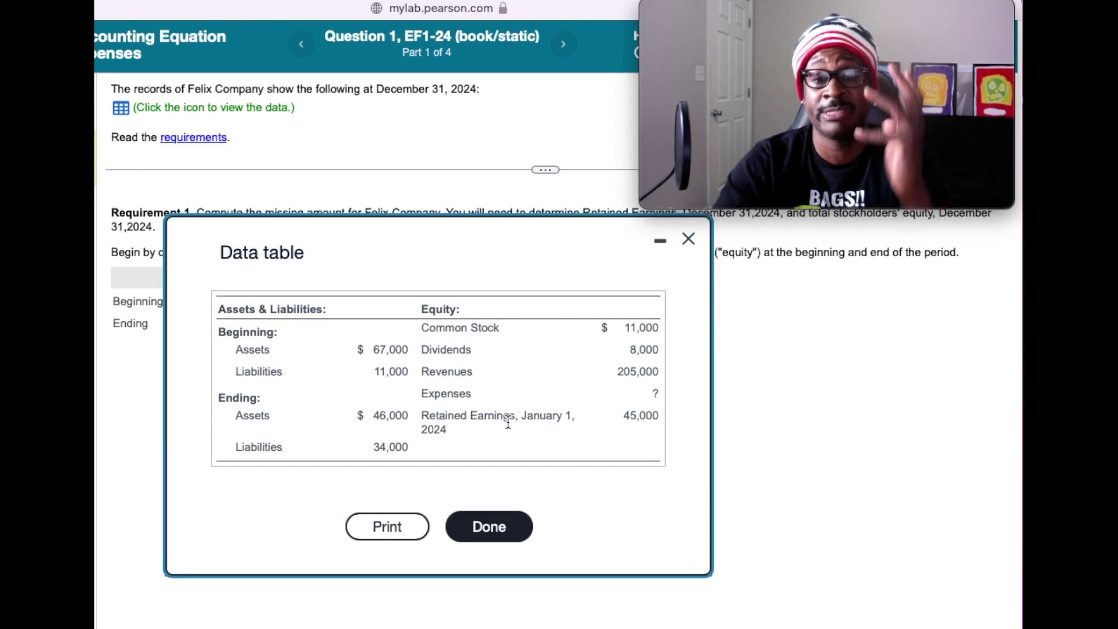
{"action": "left_click", "coordinate": [483, 526]}
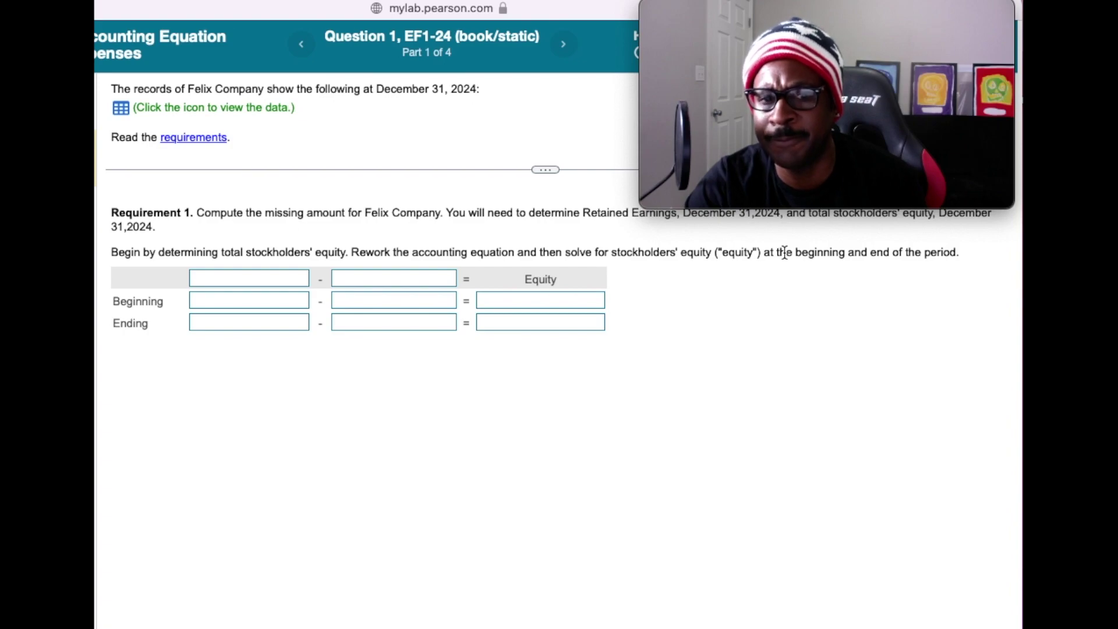
{"action": "scroll", "coordinate": [564, 335], "scroll_direction": "up", "scroll_amount": 1}
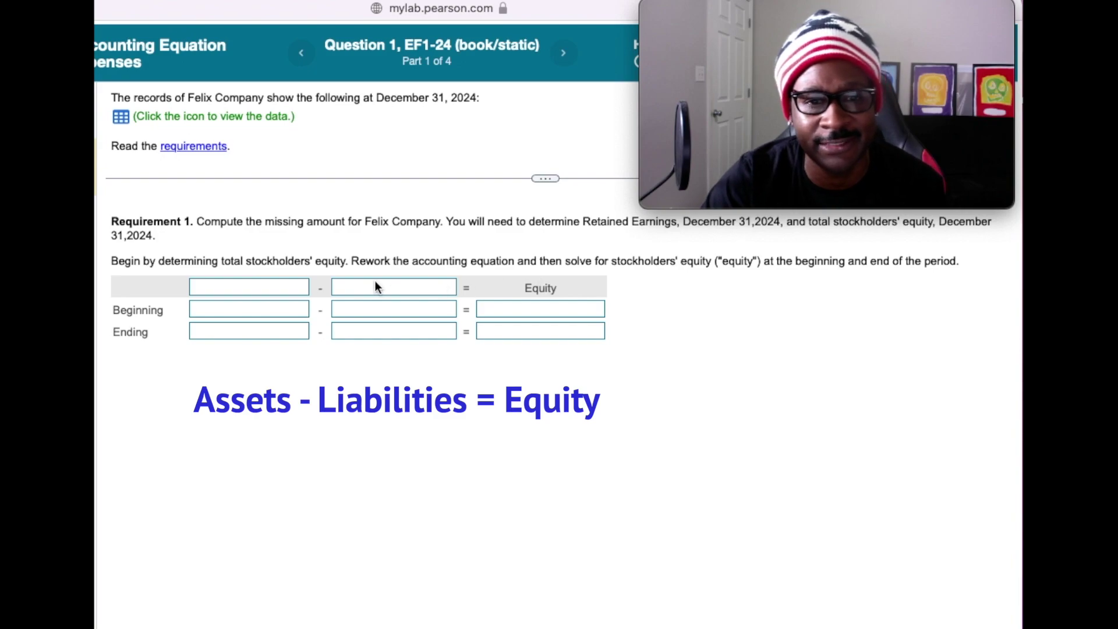
Set the equation headings to Assets minus Liabilities in front of Equity.
{"action": "left_click", "coordinate": [242, 287]}
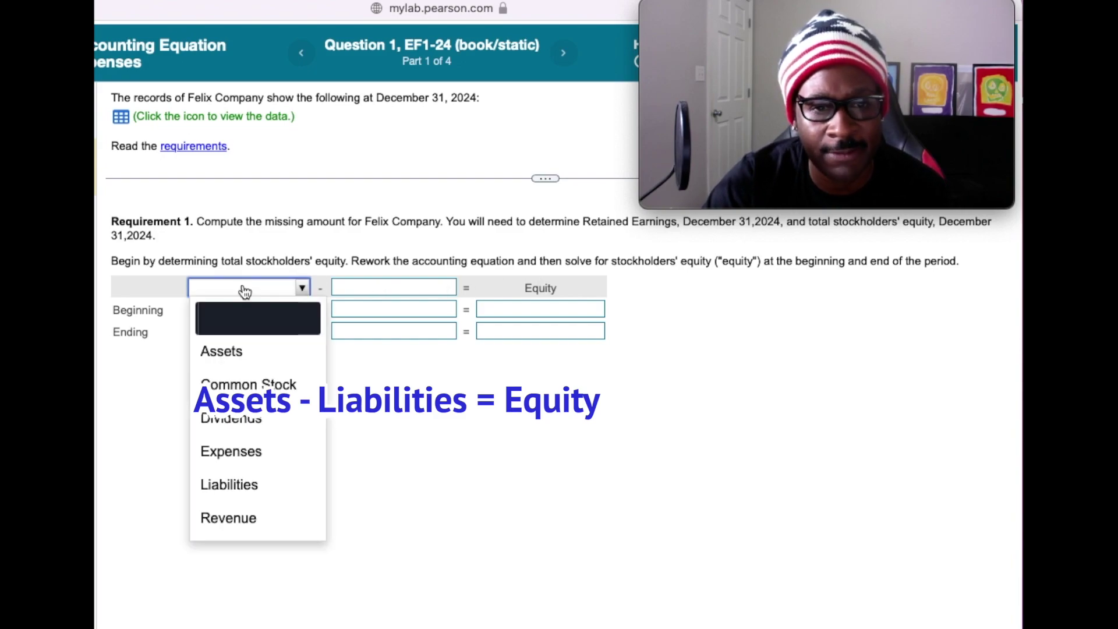
{"action": "left_click", "coordinate": [245, 352]}
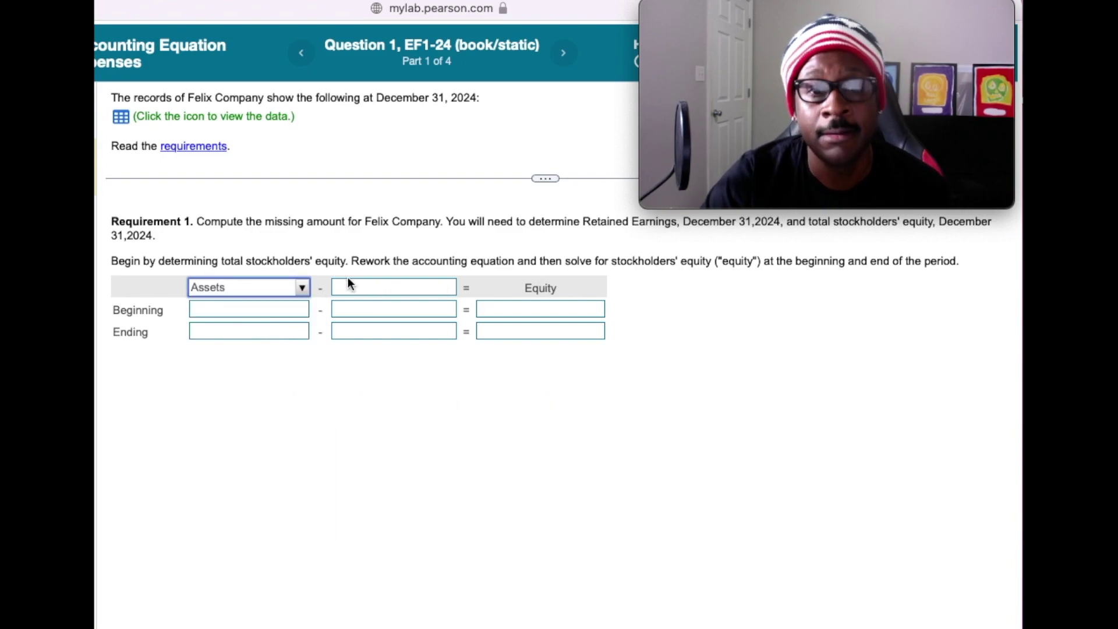
{"action": "left_click", "coordinate": [367, 287]}
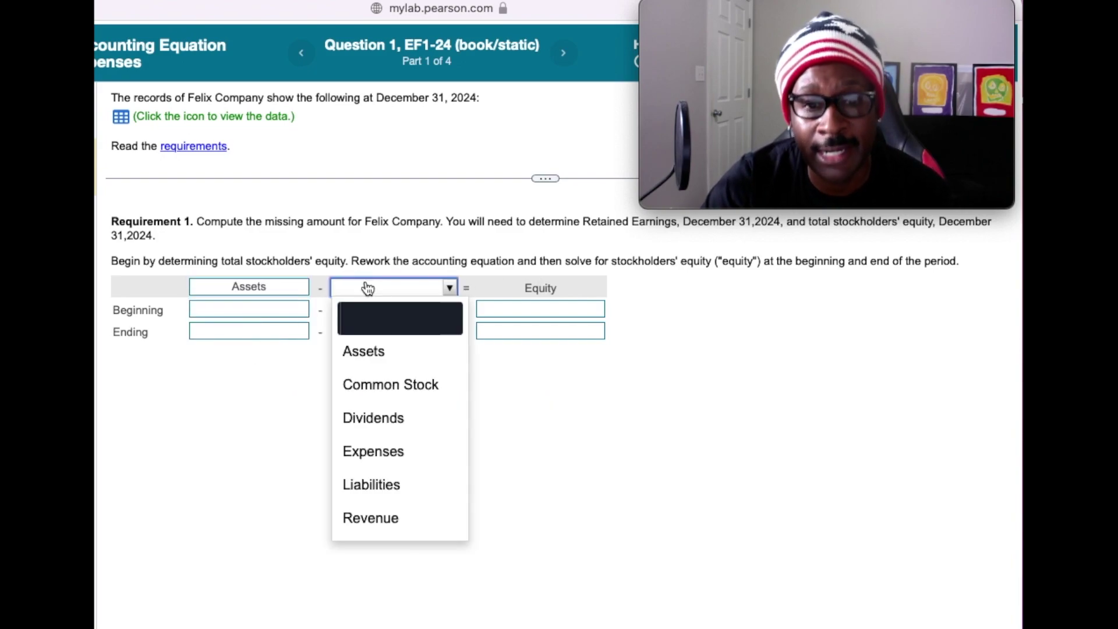
{"action": "left_click", "coordinate": [391, 488]}
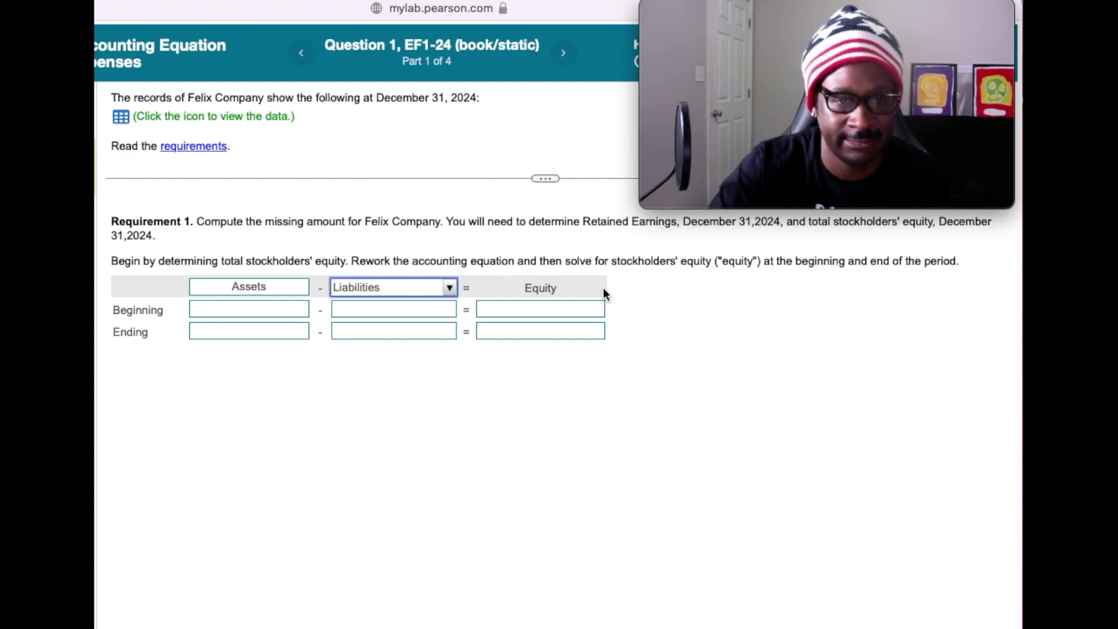
With the data table open below the answer grid, enter beginning assets of 67000 and ending assets of 46000.
{"action": "left_click", "coordinate": [240, 309]}
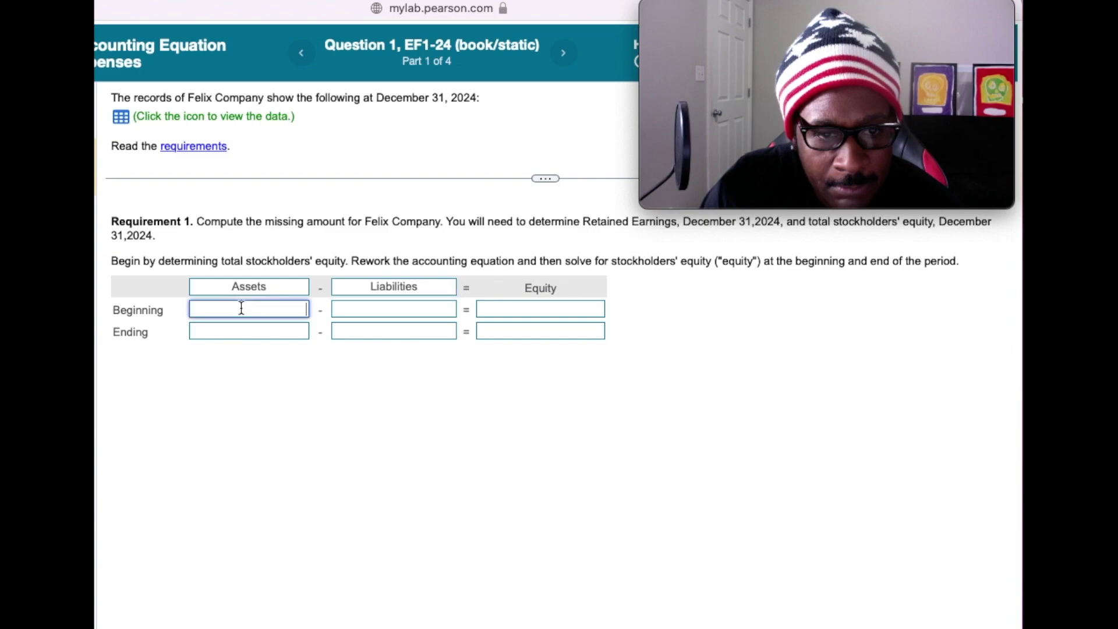
{"action": "left_click", "coordinate": [131, 118]}
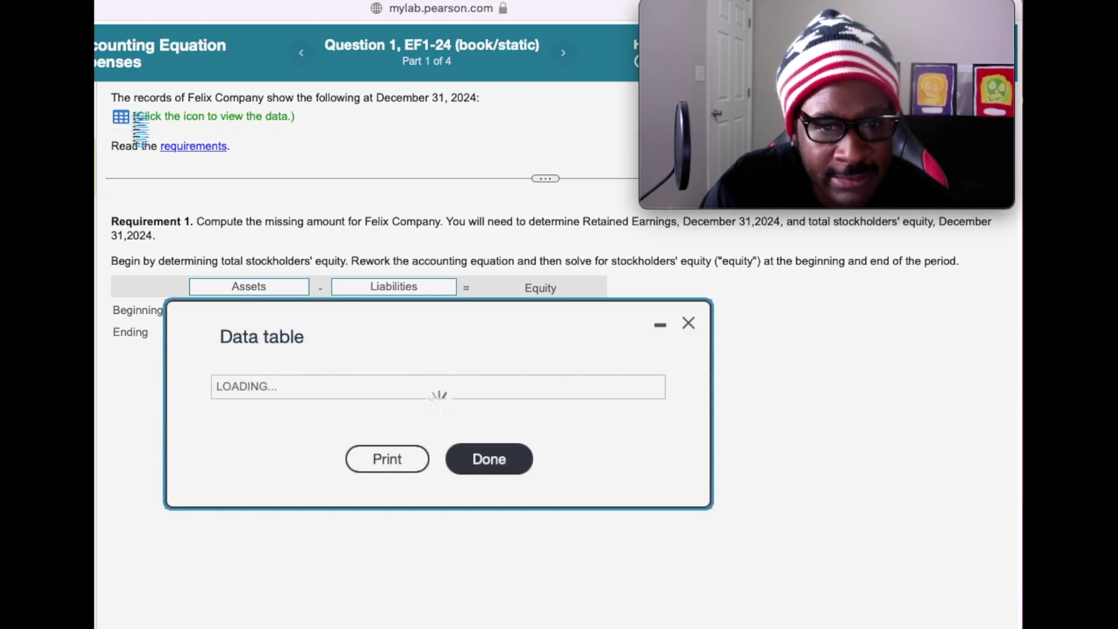
{"action": "left_click_drag", "start_coordinate": [529, 250], "coordinate": [535, 395]}
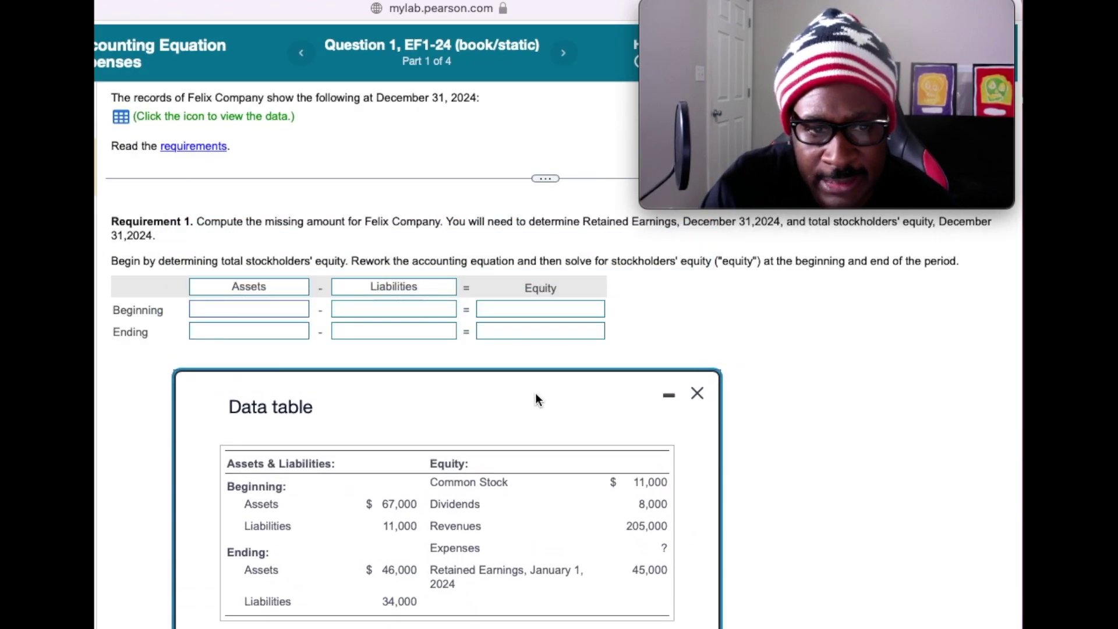
{"action": "left_click", "coordinate": [228, 309]}
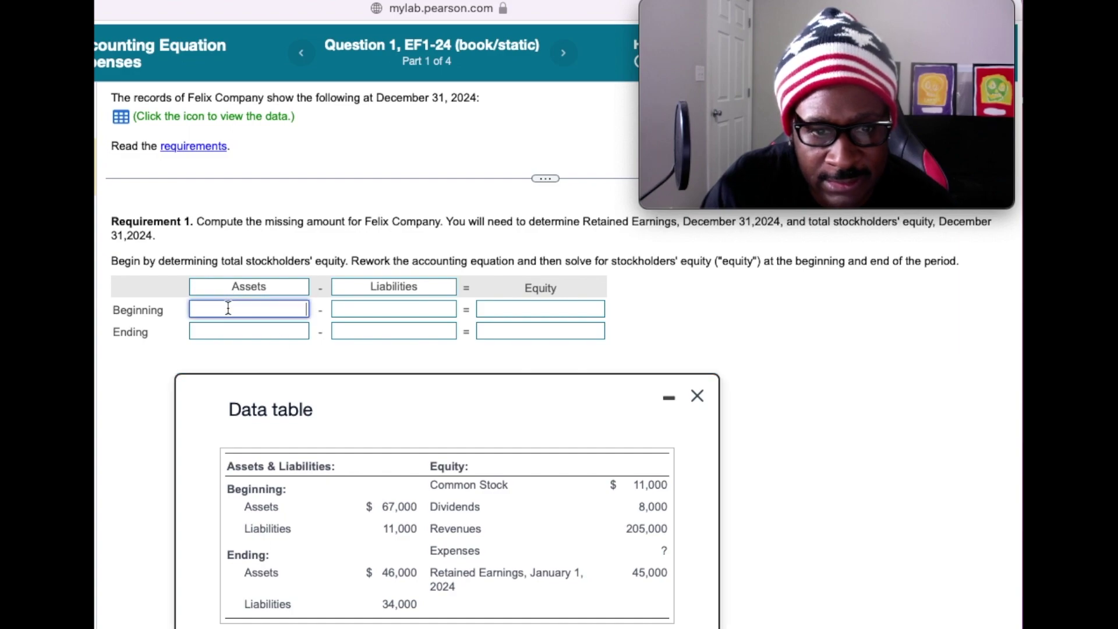
{"action": "type", "text": "67"}
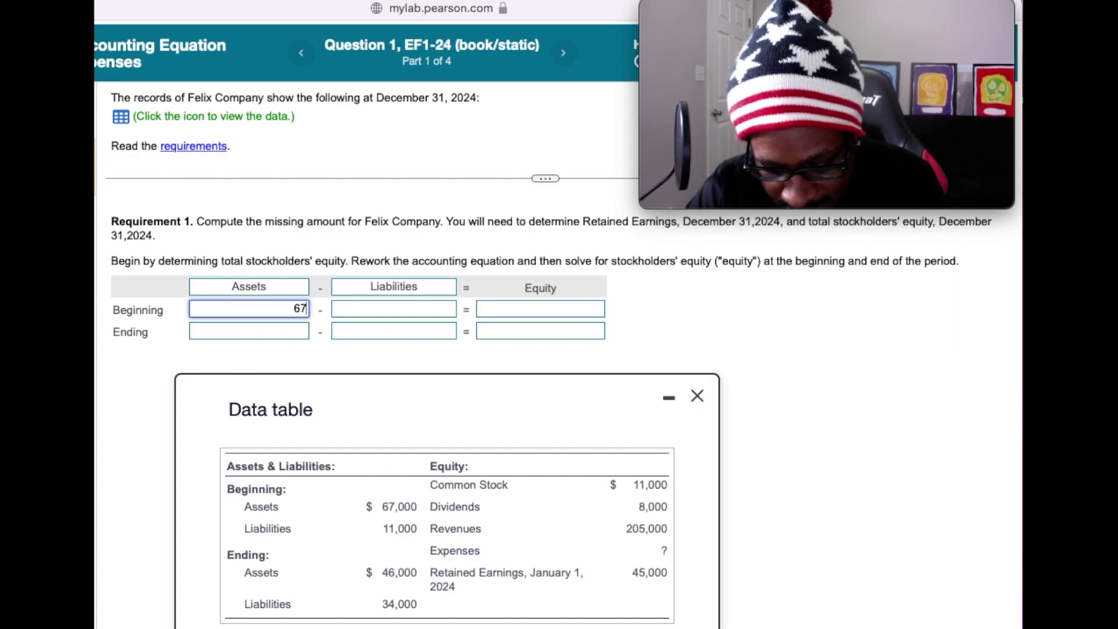
{"action": "type", "text": "000"}
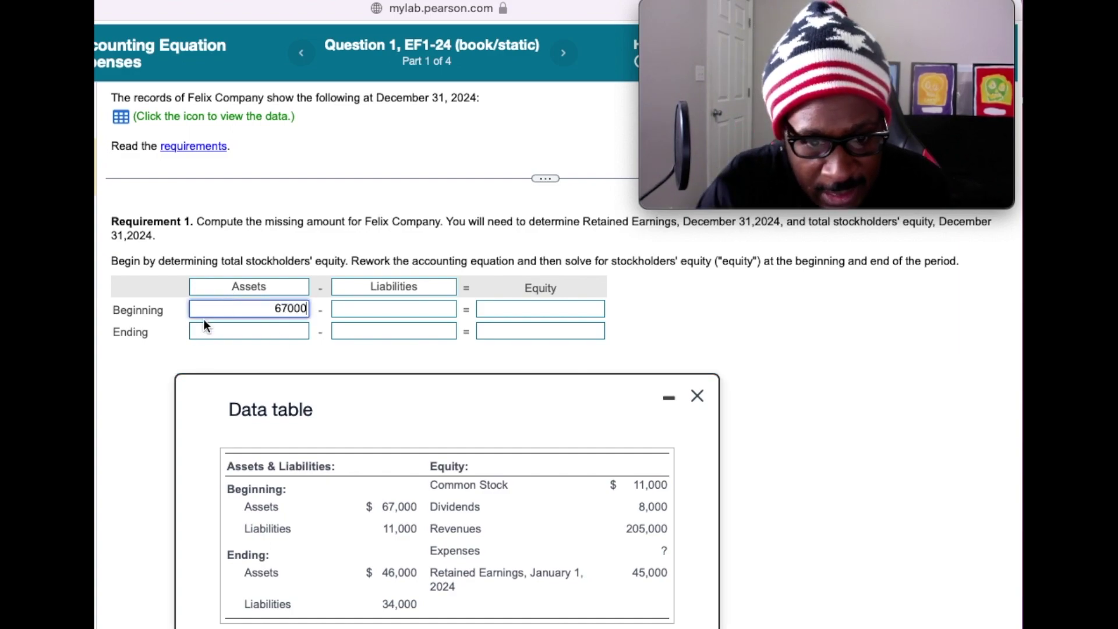
{"action": "left_click", "coordinate": [235, 328]}
{"action": "type", "text": "4600"}
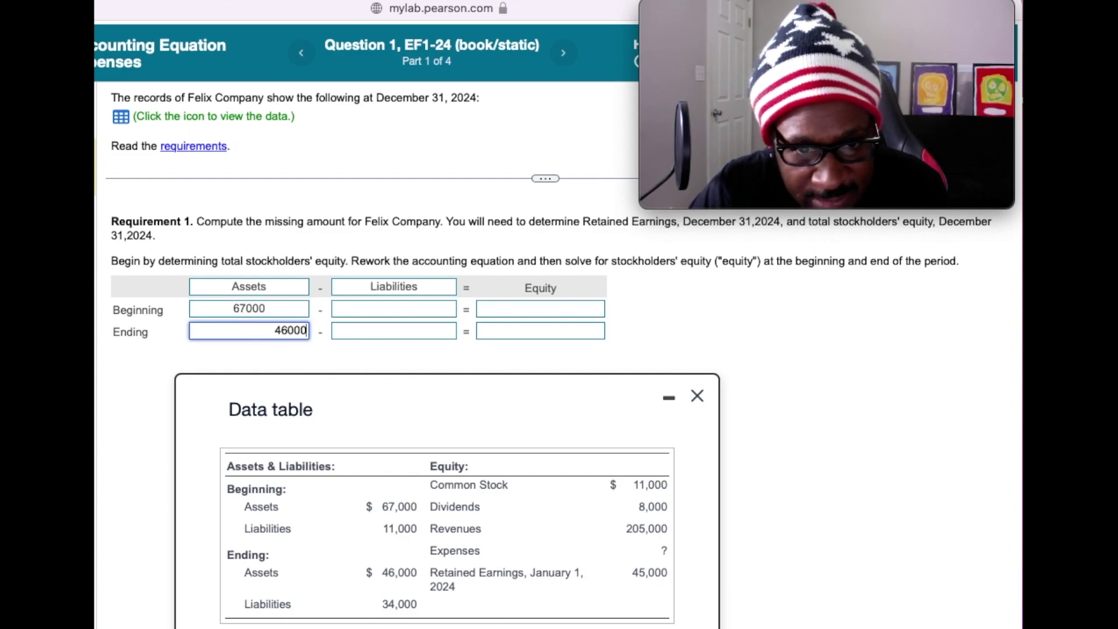
{"action": "type", "text": "0"}
Enter beginning liabilities of 11000 and ending liabilities of 34000 in the answer grid.
{"action": "left_click", "coordinate": [384, 301]}
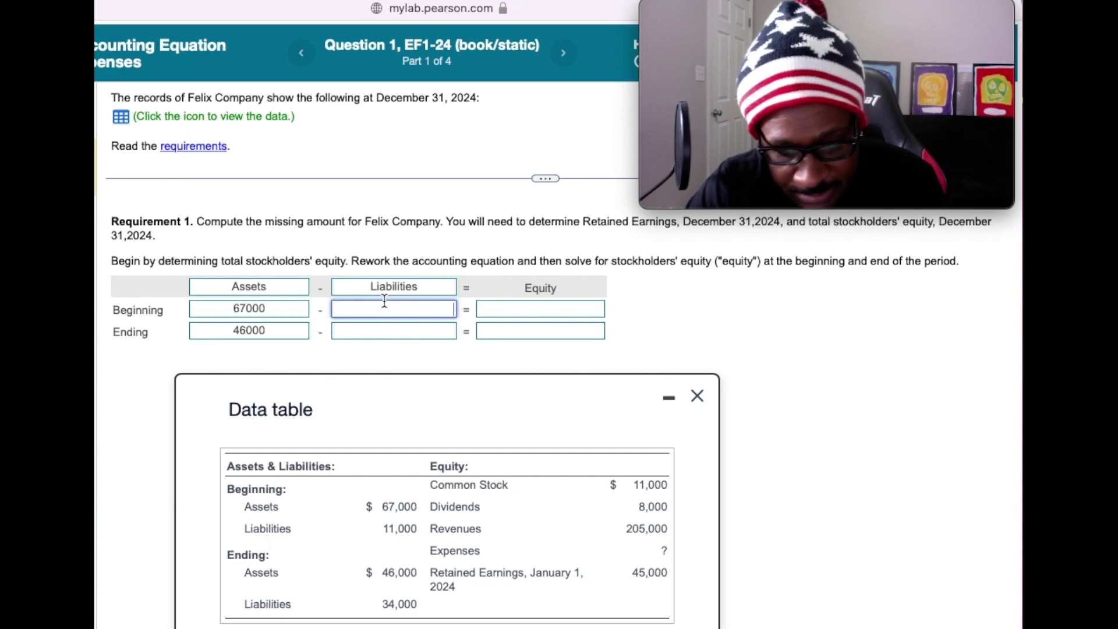
{"action": "type", "text": "11000"}
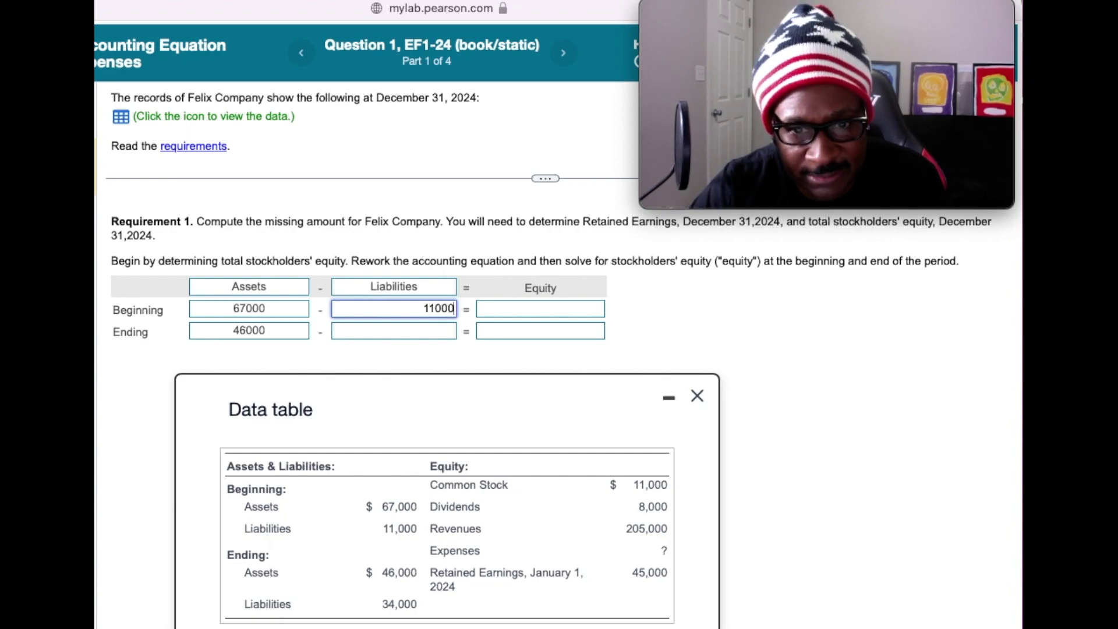
{"action": "left_click", "coordinate": [405, 329]}
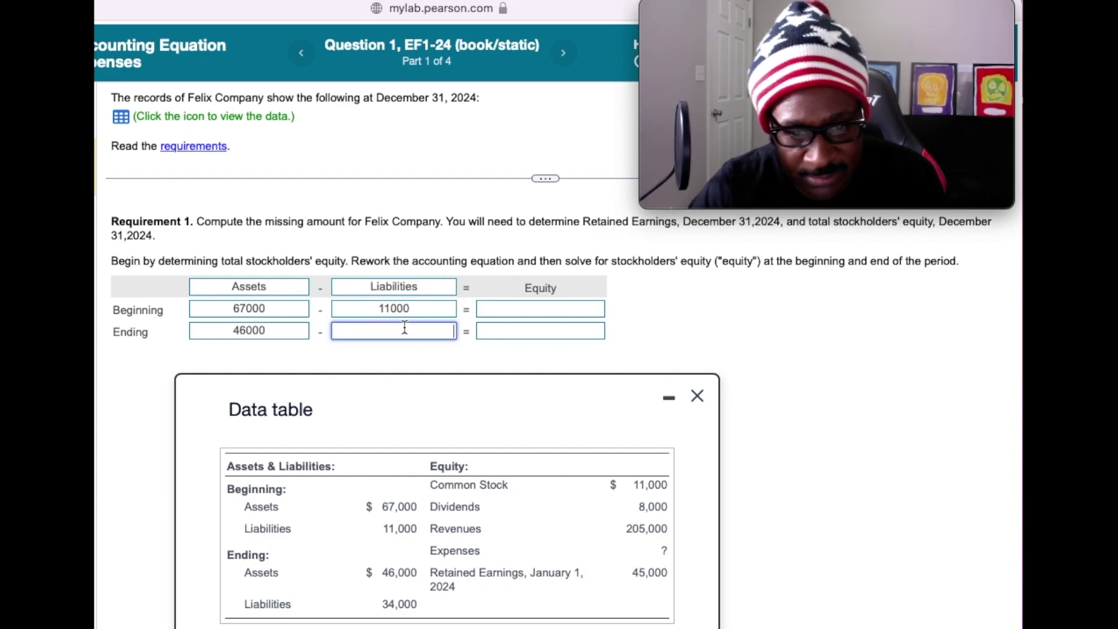
{"action": "type", "text": "34000"}
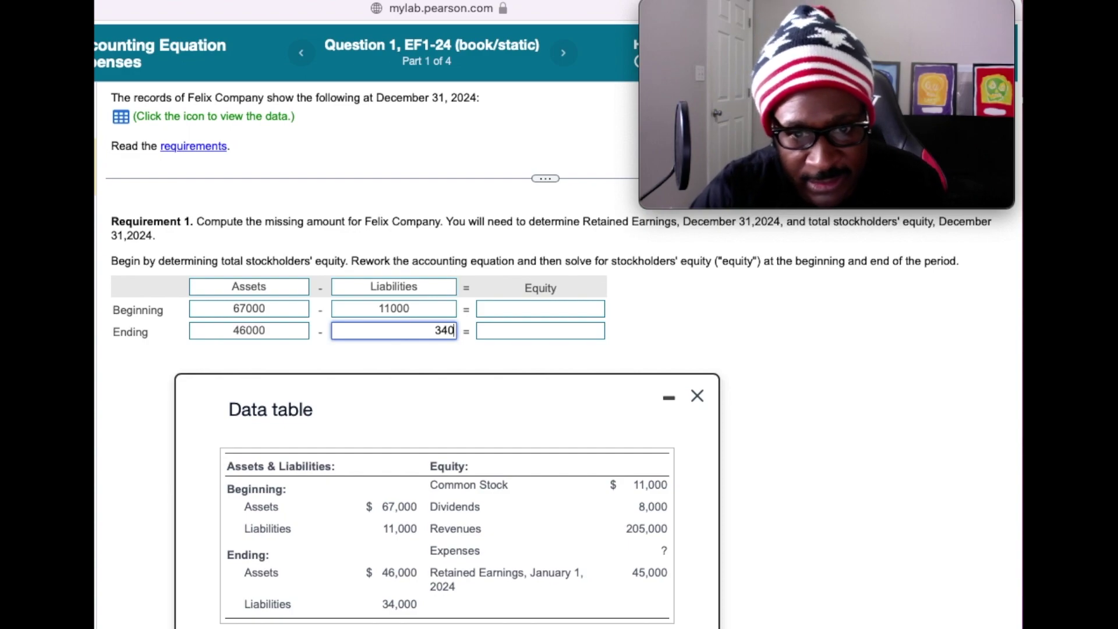
{"action": "key", "text": "Tab"}
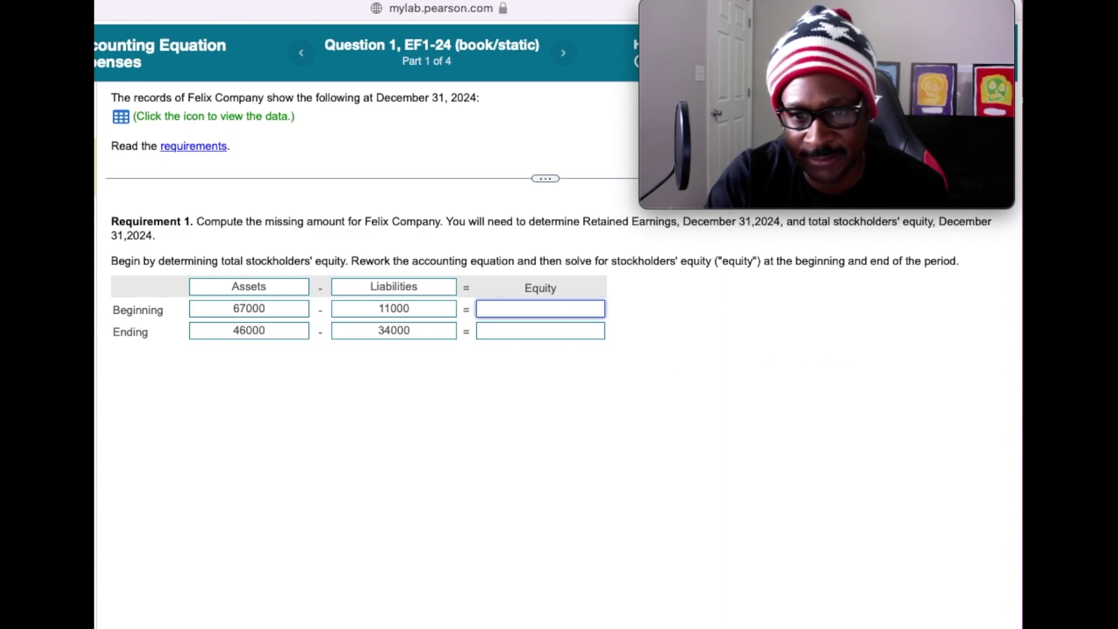
Calculate 67000 minus 11000 in Calculator and enter 56000 as beginning equity in the answer grid.
{"action": "key", "text": "super+Tab"}
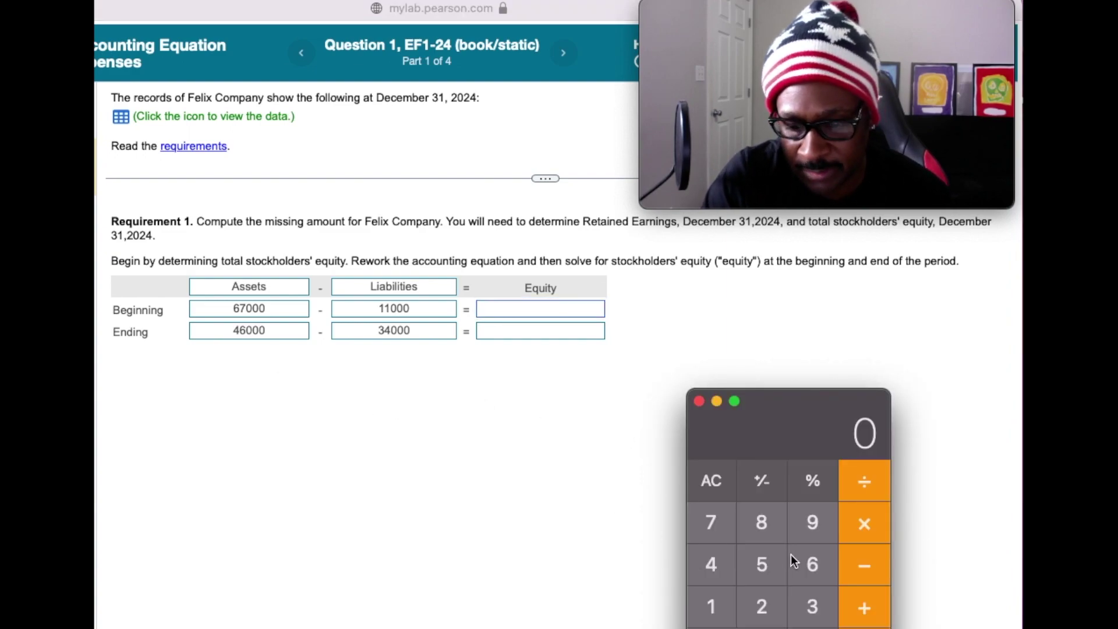
{"action": "type", "text": "67000"}
{"action": "left_click", "coordinate": [864, 568]}
{"action": "type", "text": "11"}
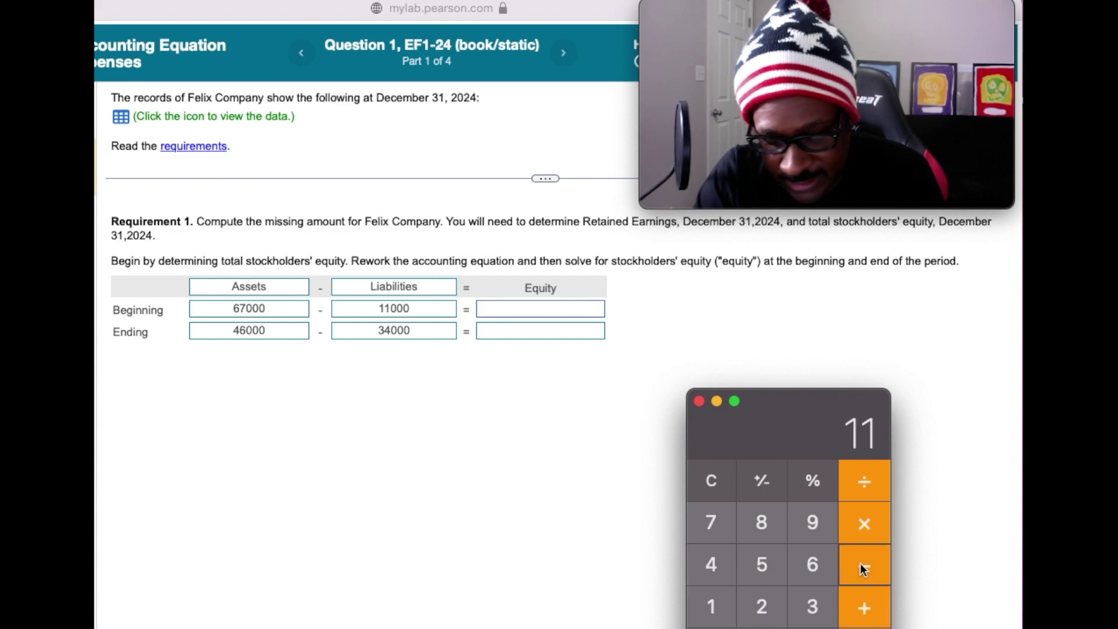
{"action": "type", "text": "000"}
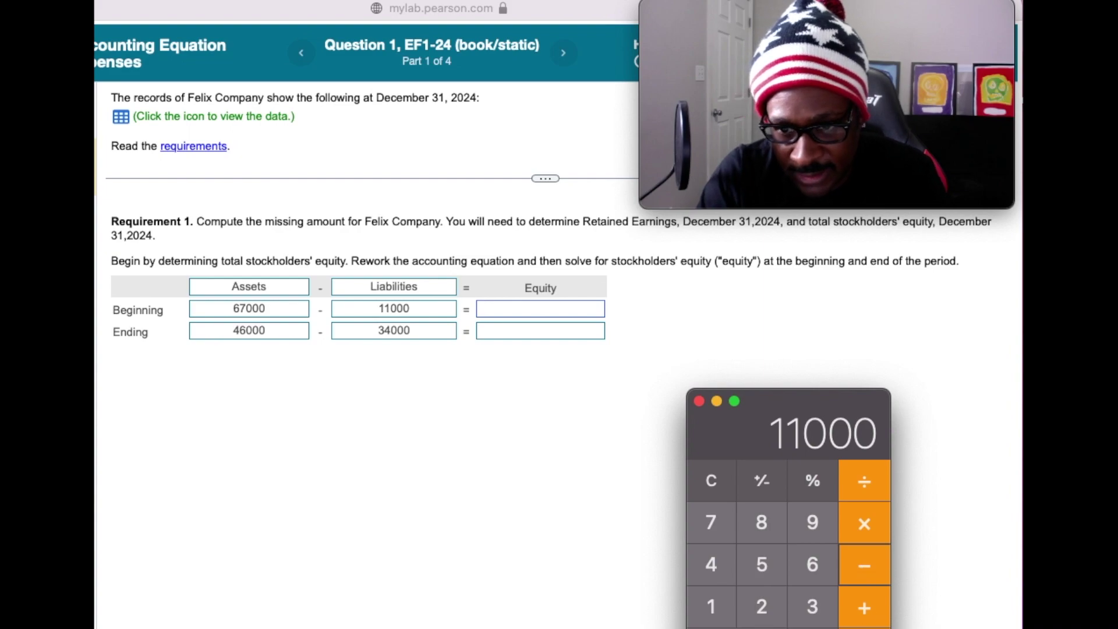
{"action": "key", "text": "Return"}
{"action": "left_click", "coordinate": [529, 308]}
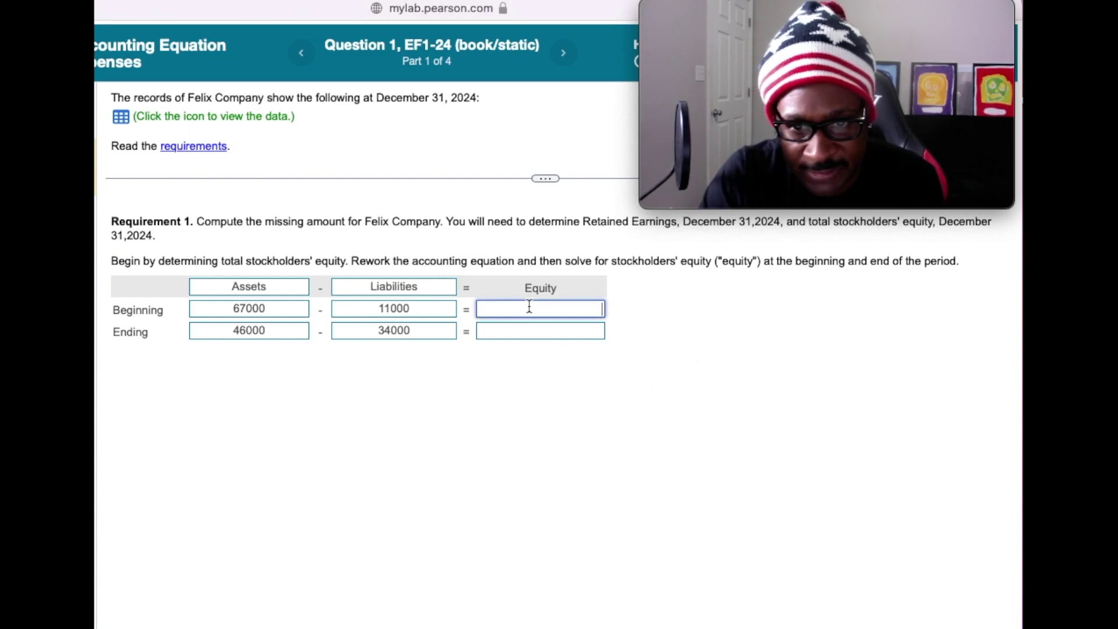
{"action": "type", "text": "56000"}
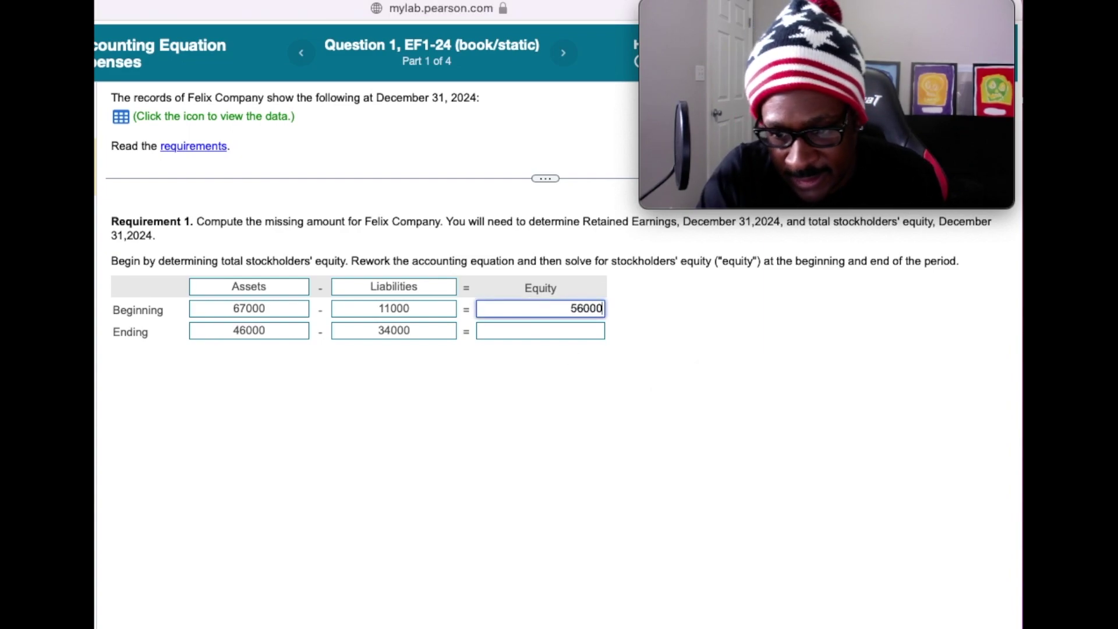
Switch to Calculator, clear the previous result and calculate 46000 minus 34000 for ending equity.
{"action": "key", "text": "super+Tab"}
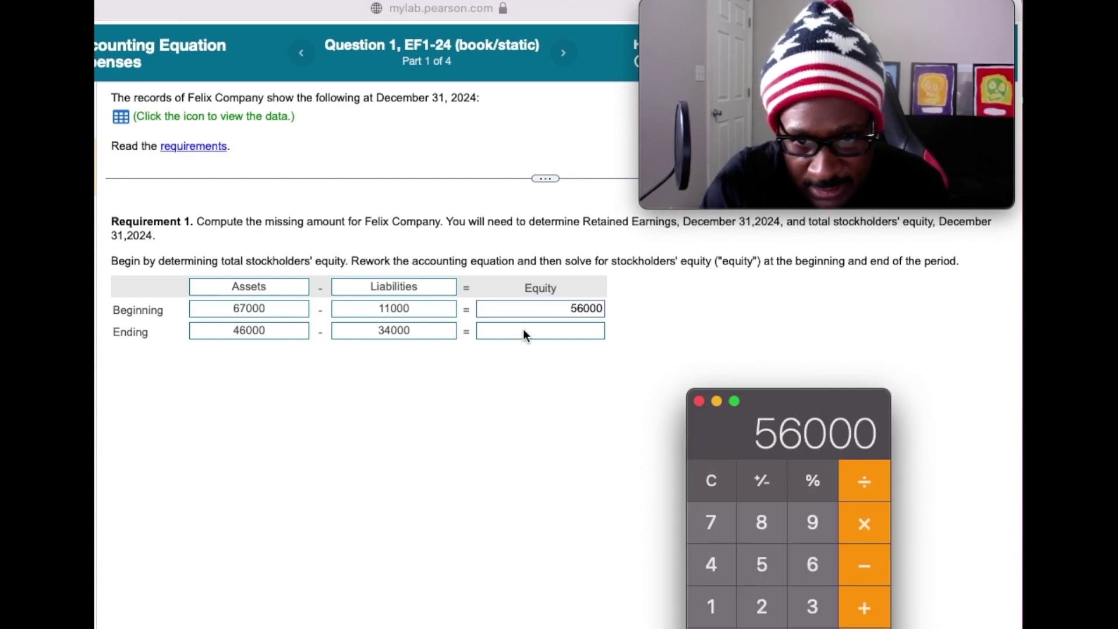
{"action": "left_click", "coordinate": [717, 486]}
{"action": "type", "text": "46"}
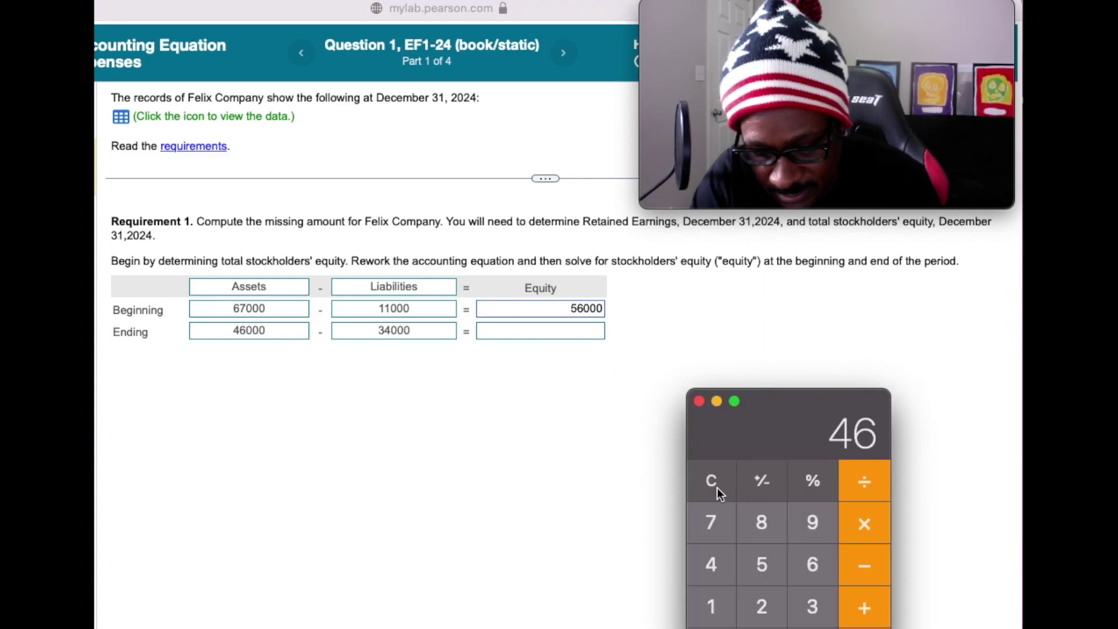
{"action": "type", "text": "000"}
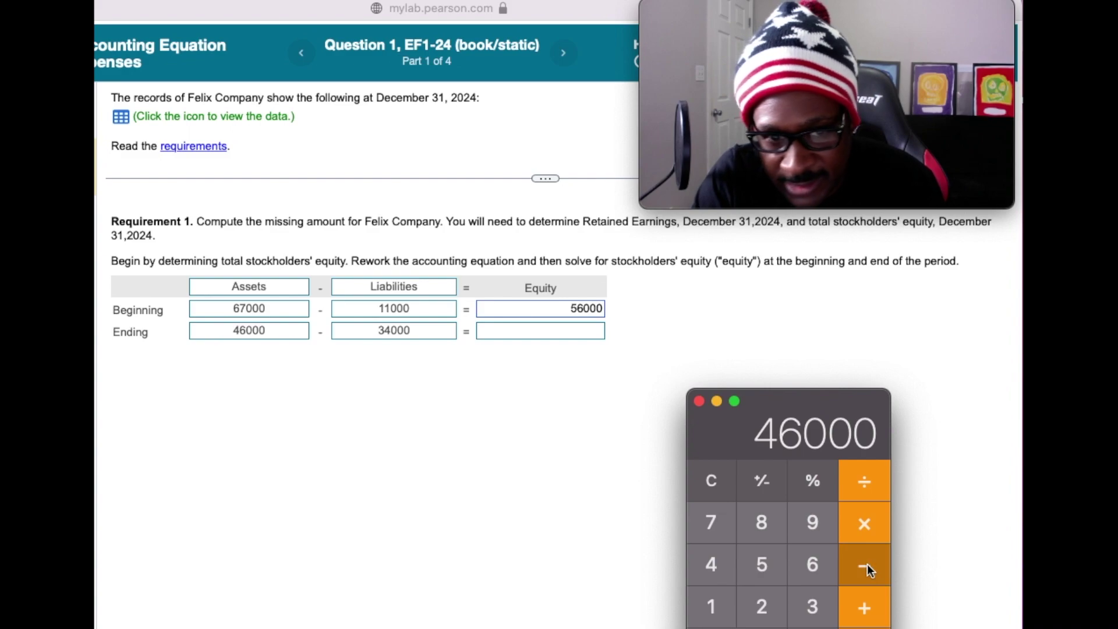
{"action": "type", "text": "34000"}
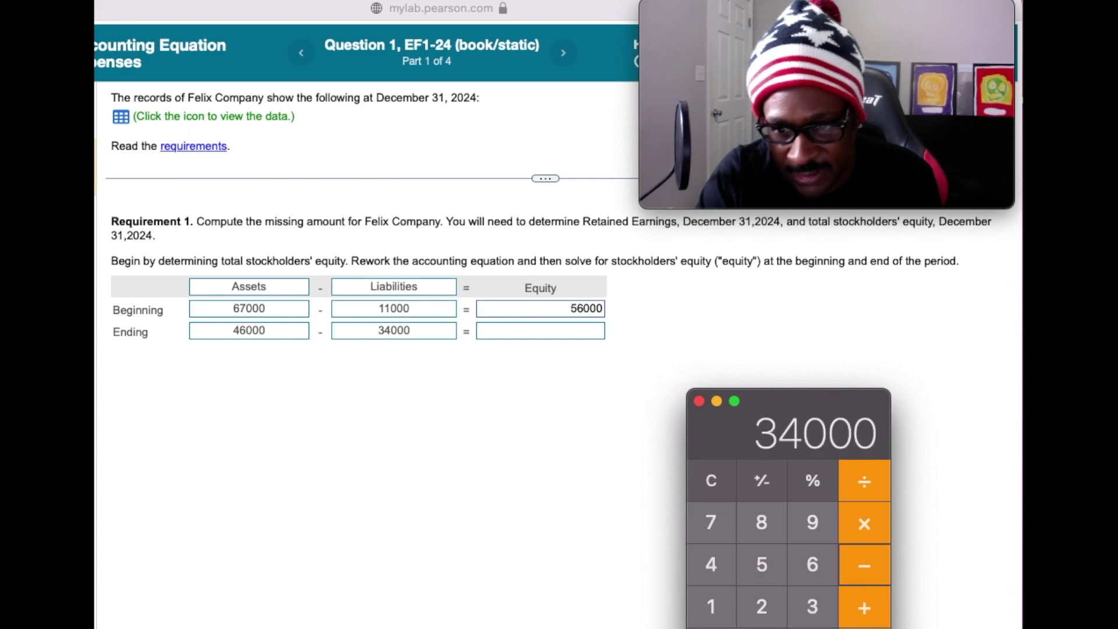
{"action": "key", "text": "Return"}
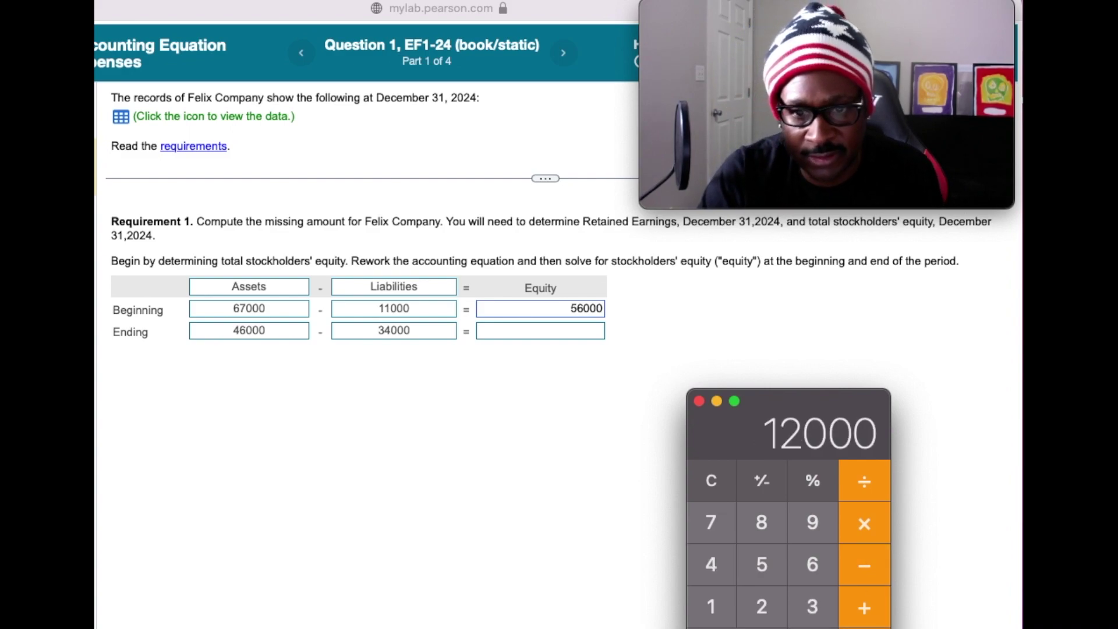
Enter 12000 as ending equity in the answer grid and submit the answers to continue to part 2.
{"action": "left_click", "coordinate": [555, 324]}
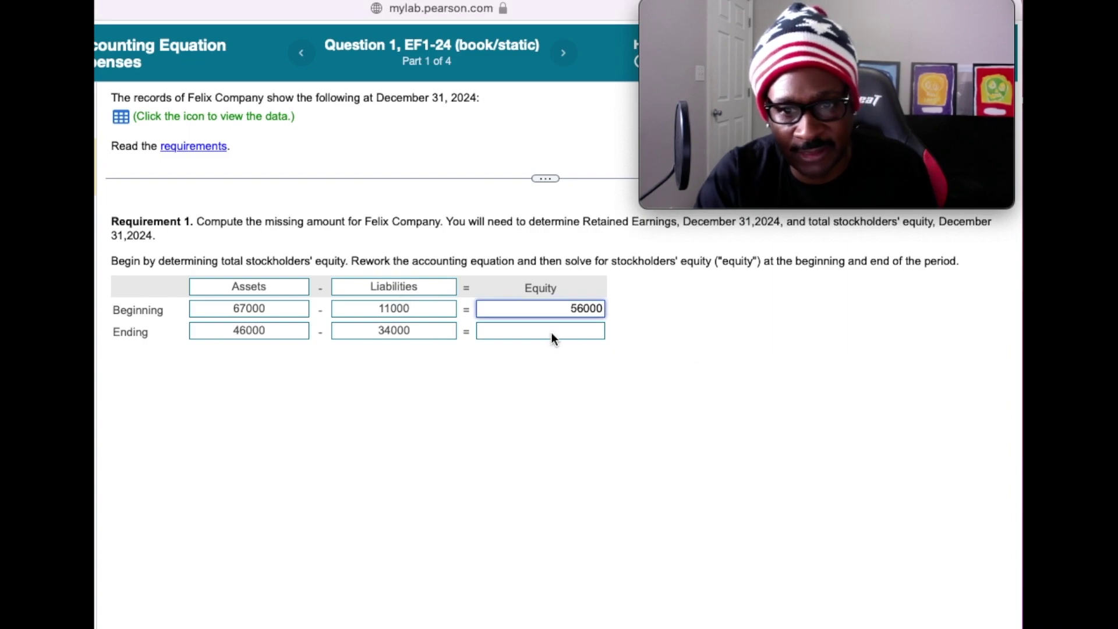
{"action": "left_click", "coordinate": [550, 332]}
{"action": "type", "text": "12000"}
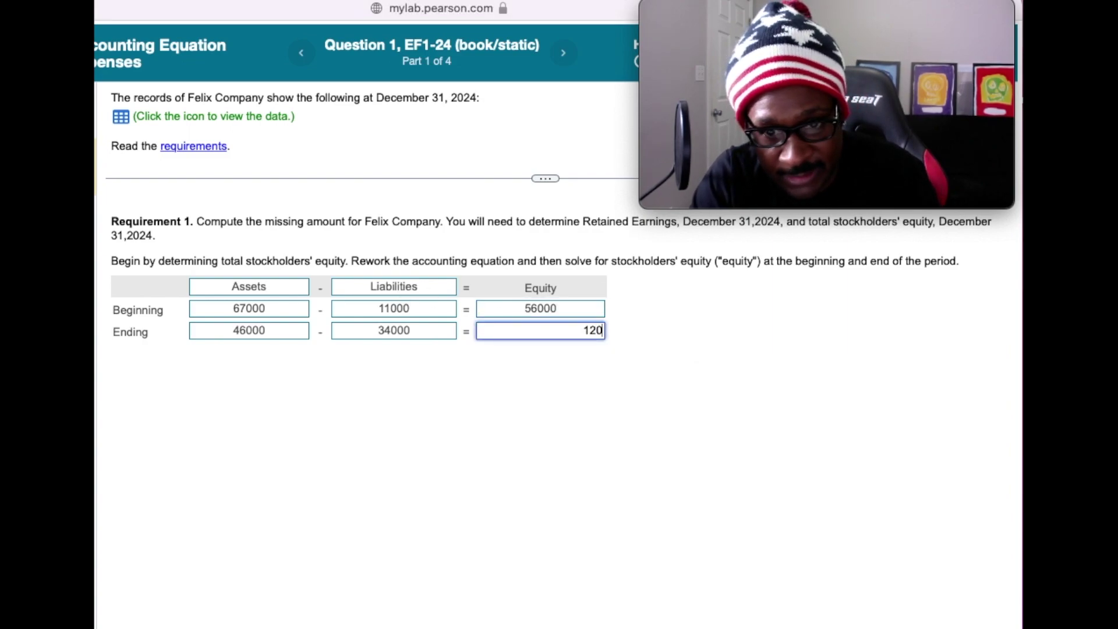
{"action": "key", "text": "Return"}
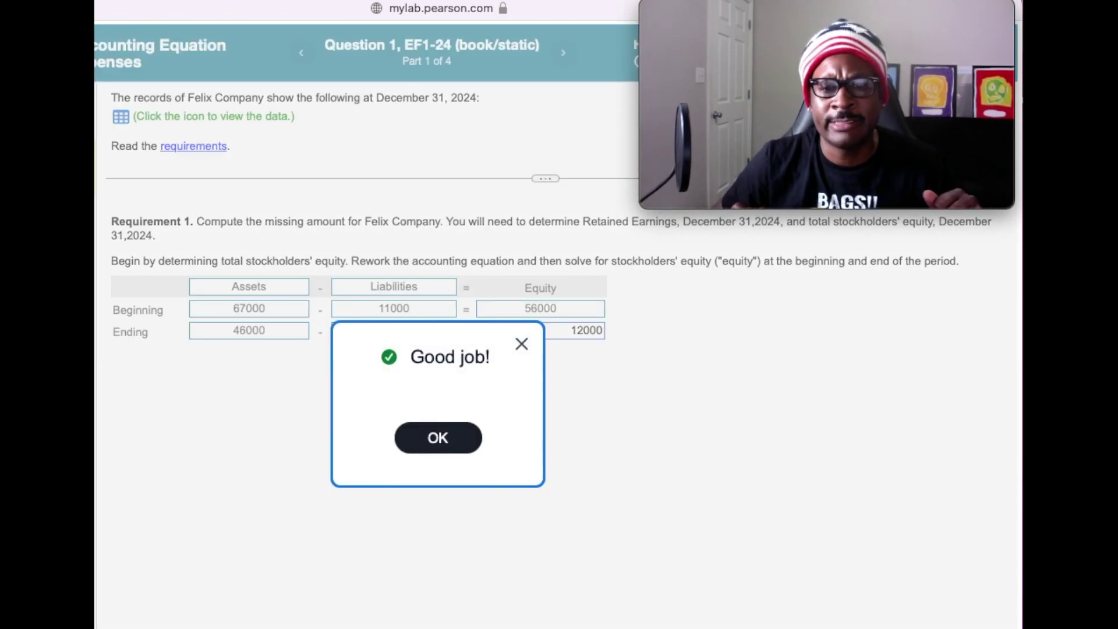
{"action": "key", "text": "Return"}
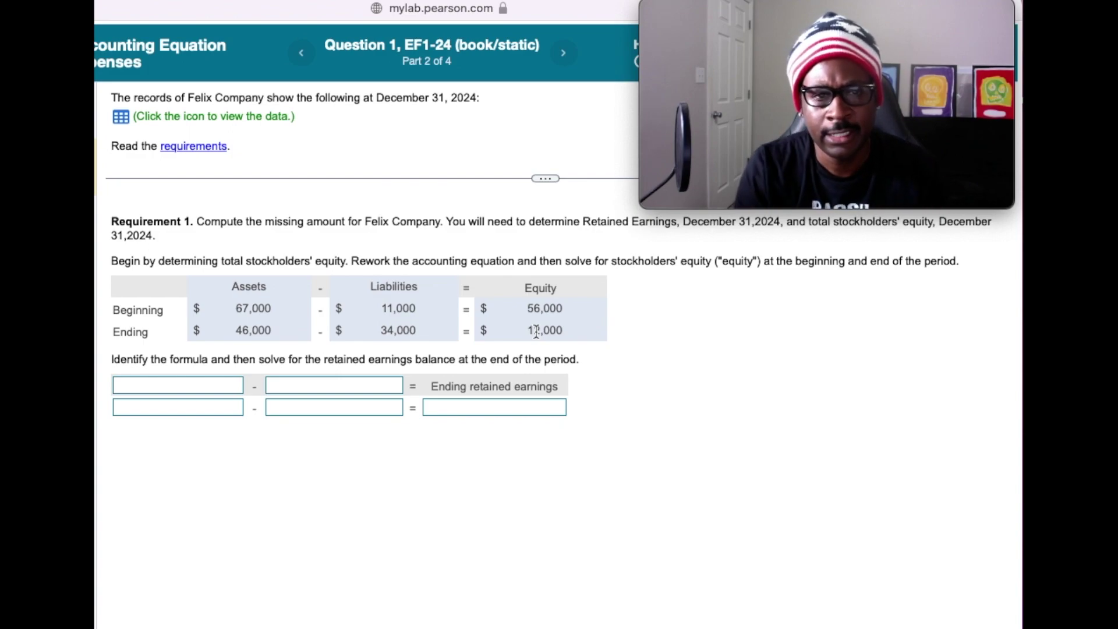
Open the data table beside the answer grid and set the ending retained earnings formula to Ending equity minus Common Stock.
{"action": "left_click", "coordinate": [120, 117]}
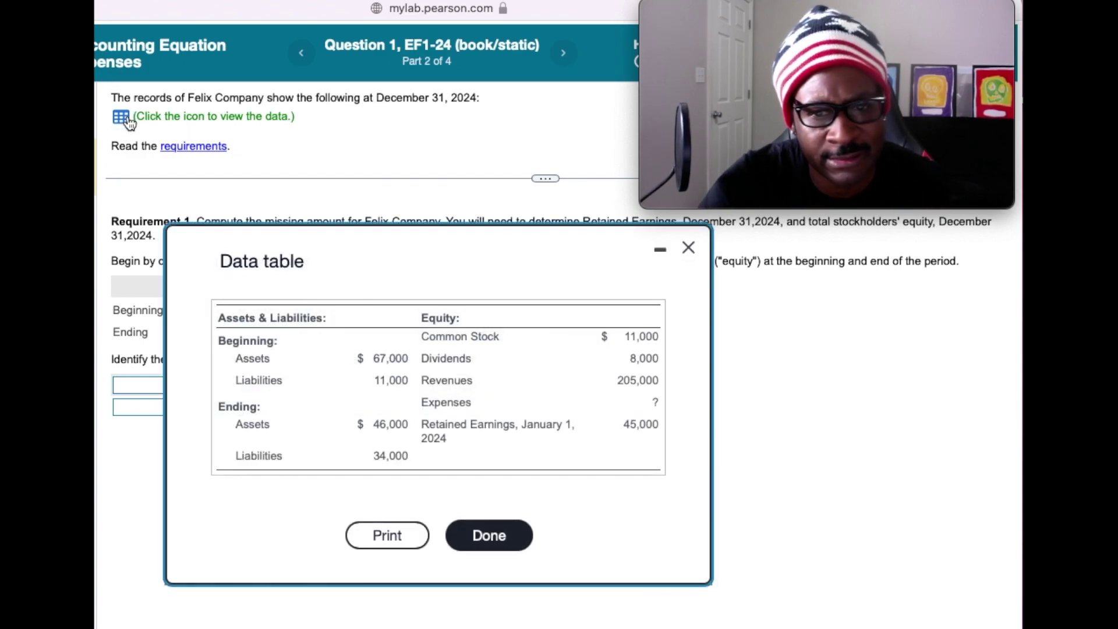
{"action": "left_click_drag", "start_coordinate": [275, 245], "coordinate": [390, 406]}
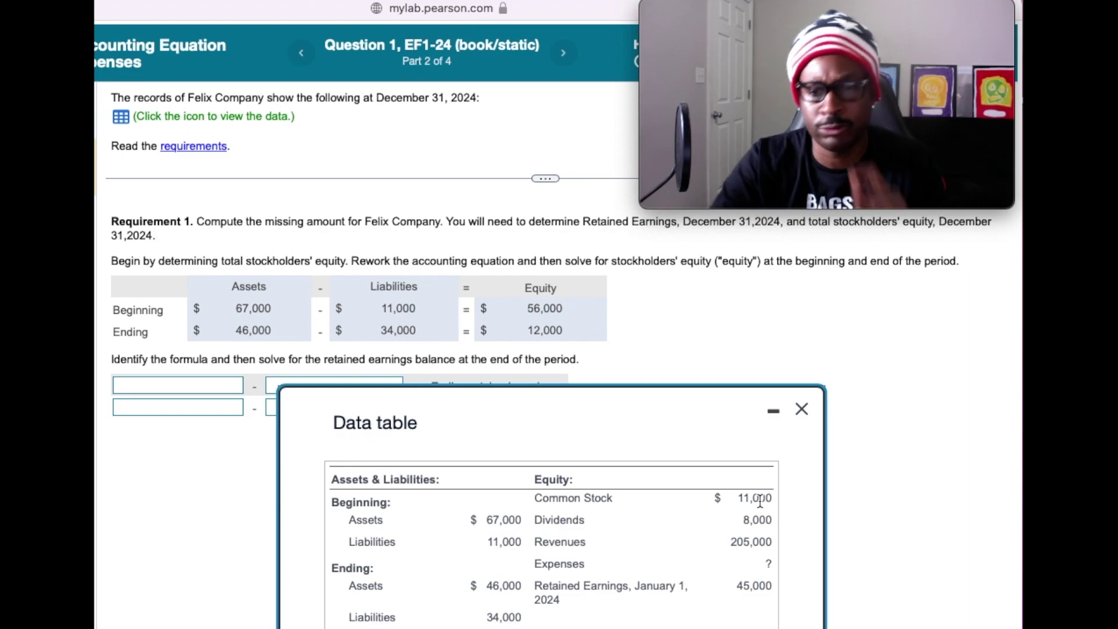
{"action": "left_click_drag", "start_coordinate": [566, 407], "coordinate": [474, 478]}
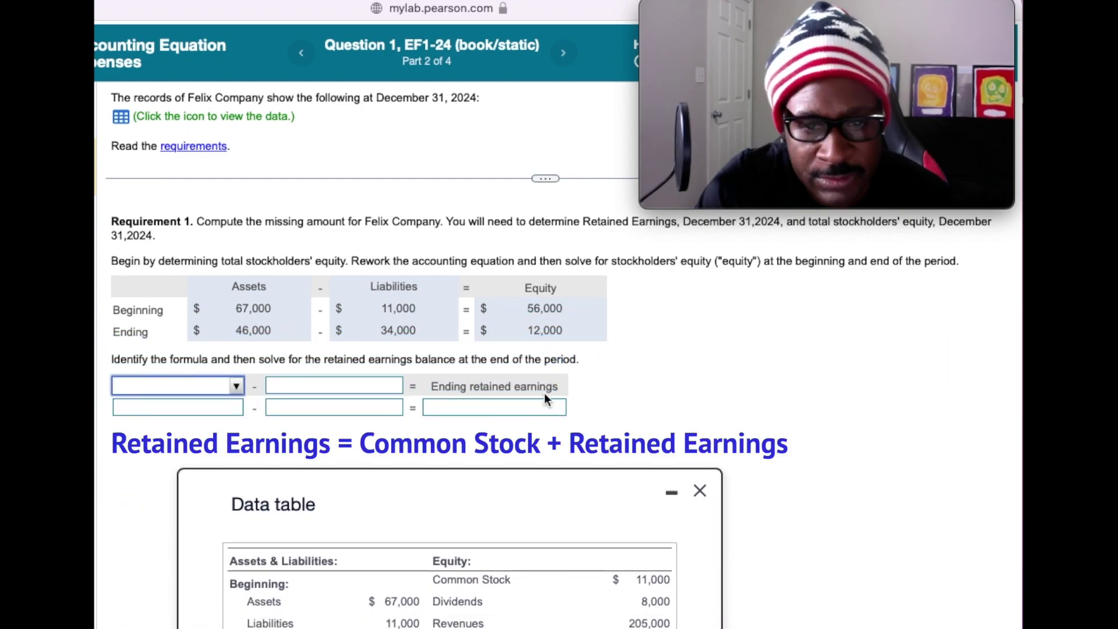
{"action": "left_click", "coordinate": [228, 387]}
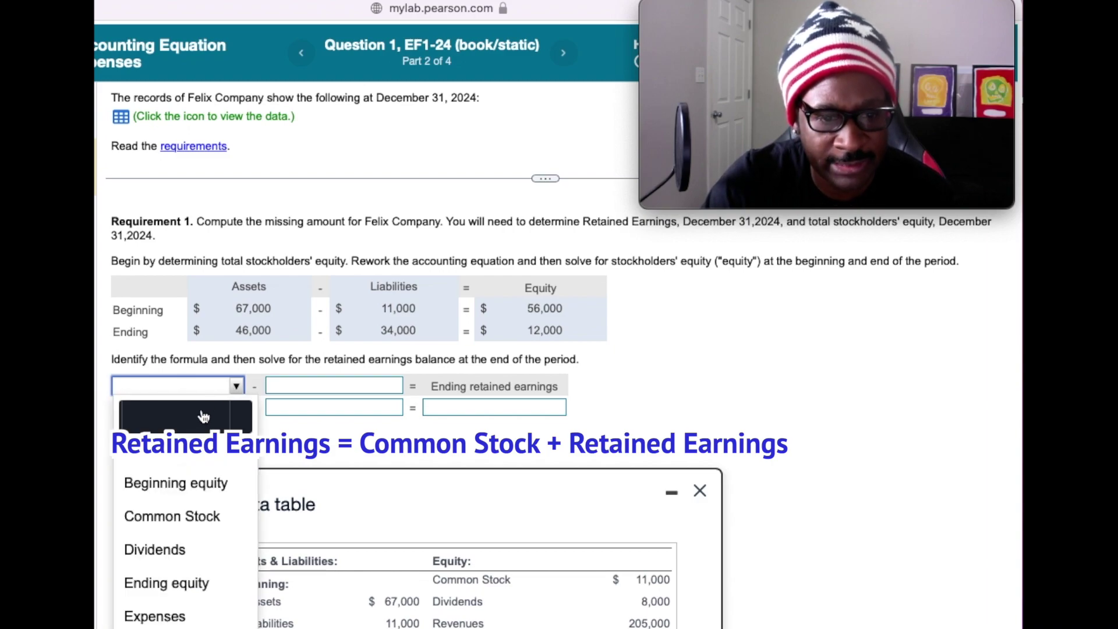
{"action": "left_click", "coordinate": [172, 584]}
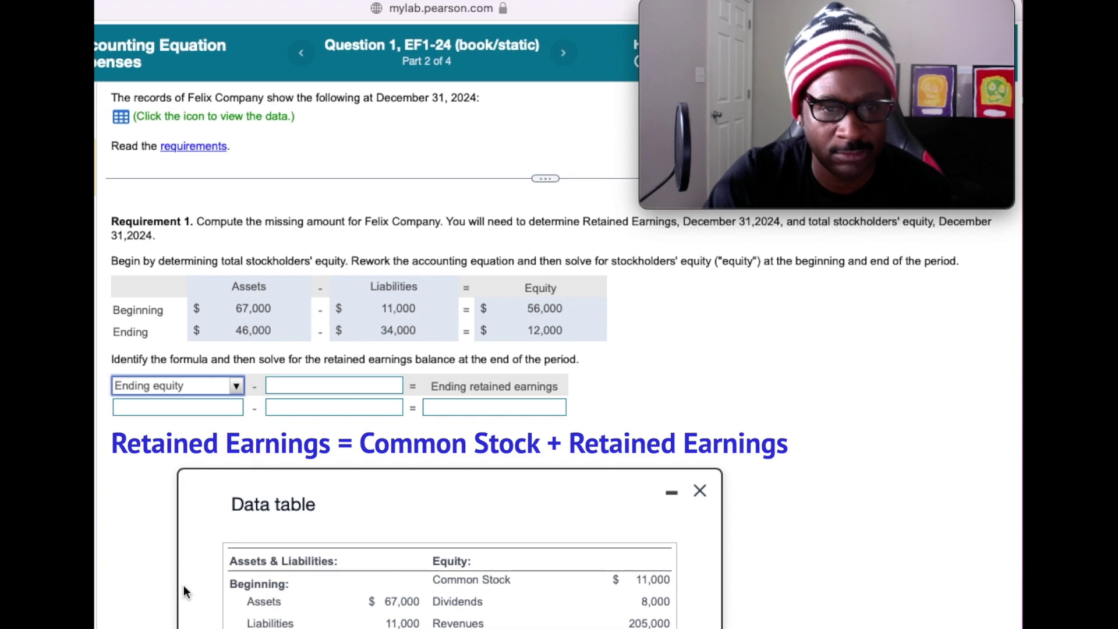
{"action": "left_click", "coordinate": [318, 384]}
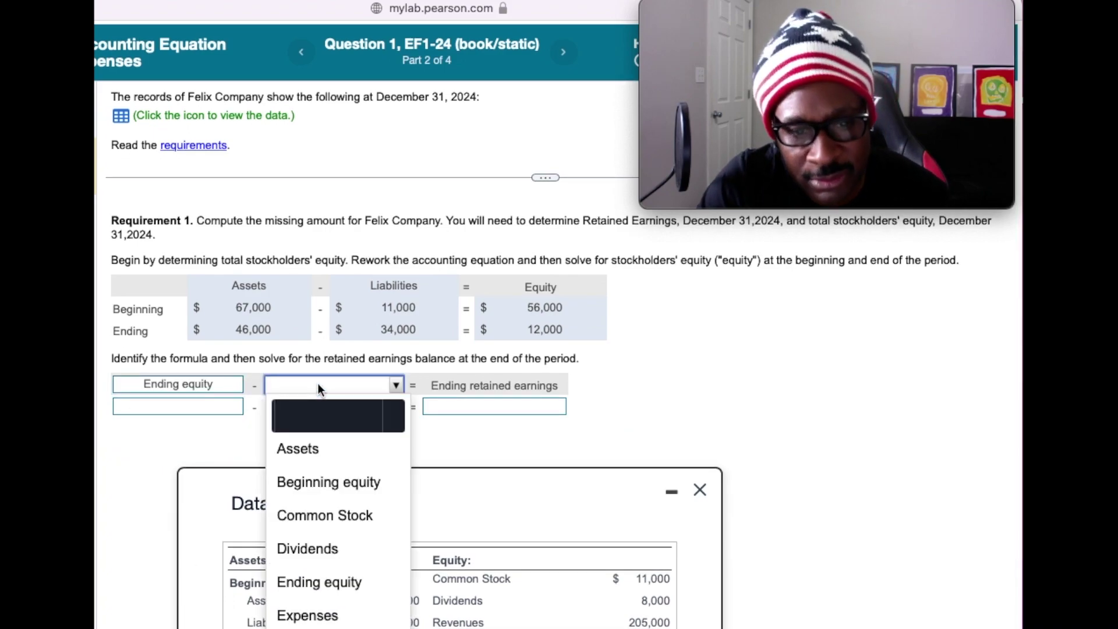
{"action": "left_click", "coordinate": [321, 521]}
Enter 12000 as ending equity, 11000 as common stock and 1000 as ending retained earnings.
{"action": "left_click", "coordinate": [155, 403]}
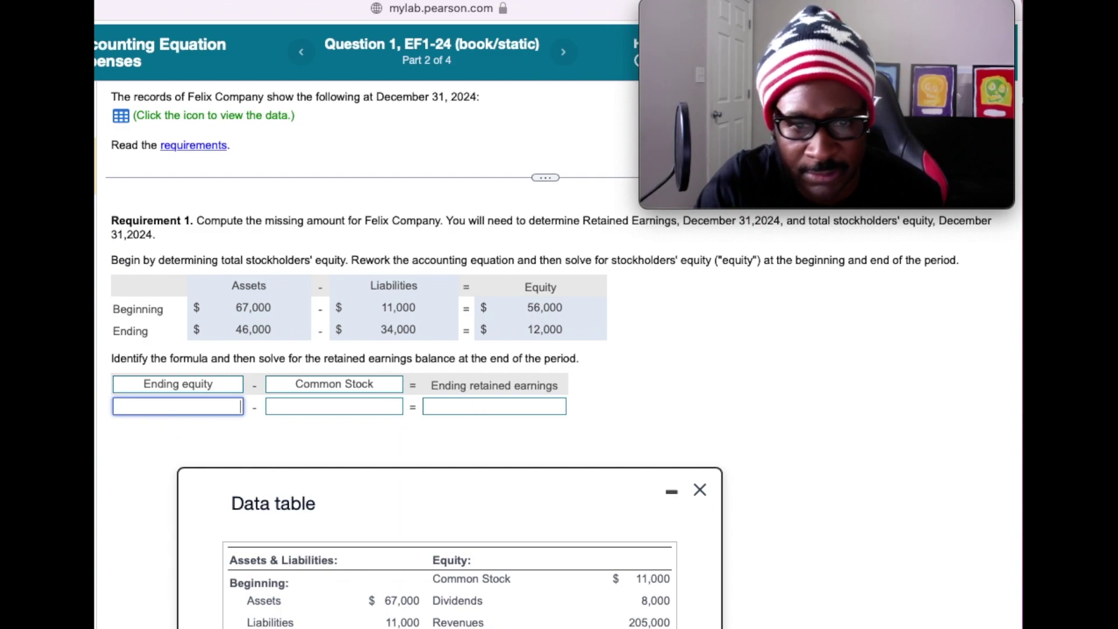
{"action": "type", "text": "12000"}
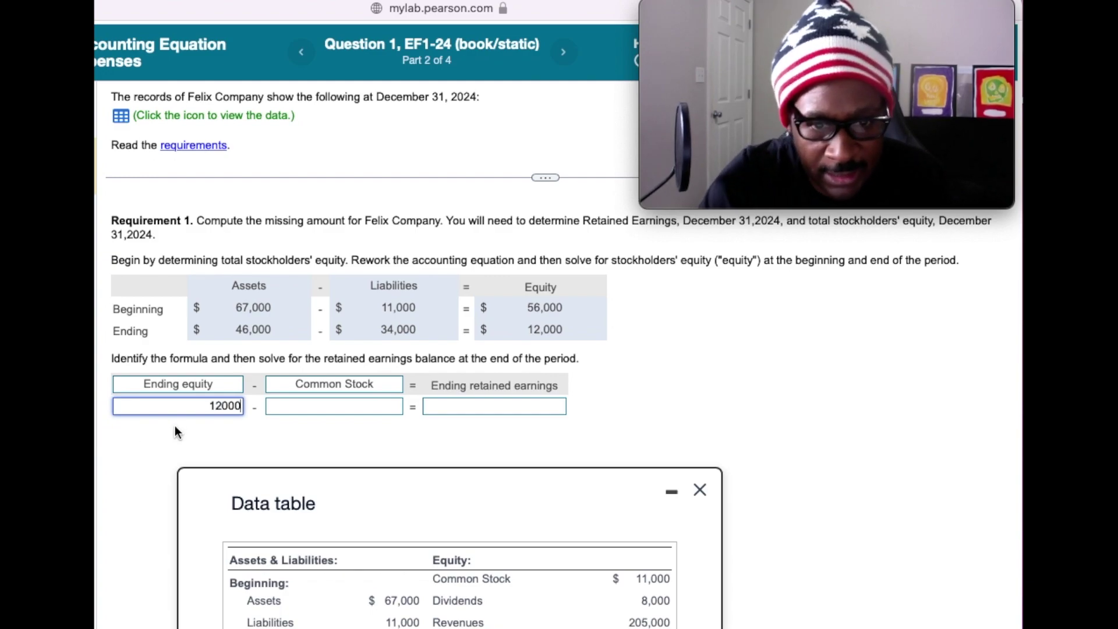
{"action": "left_click", "coordinate": [323, 407]}
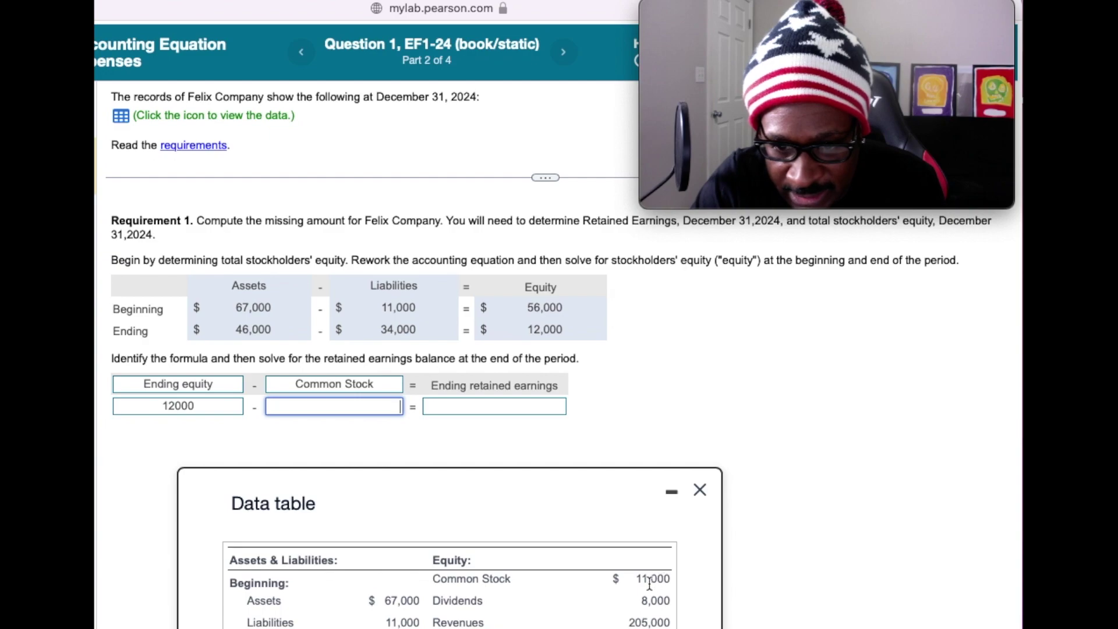
{"action": "type", "text": "11000"}
{"action": "left_click", "coordinate": [466, 404]}
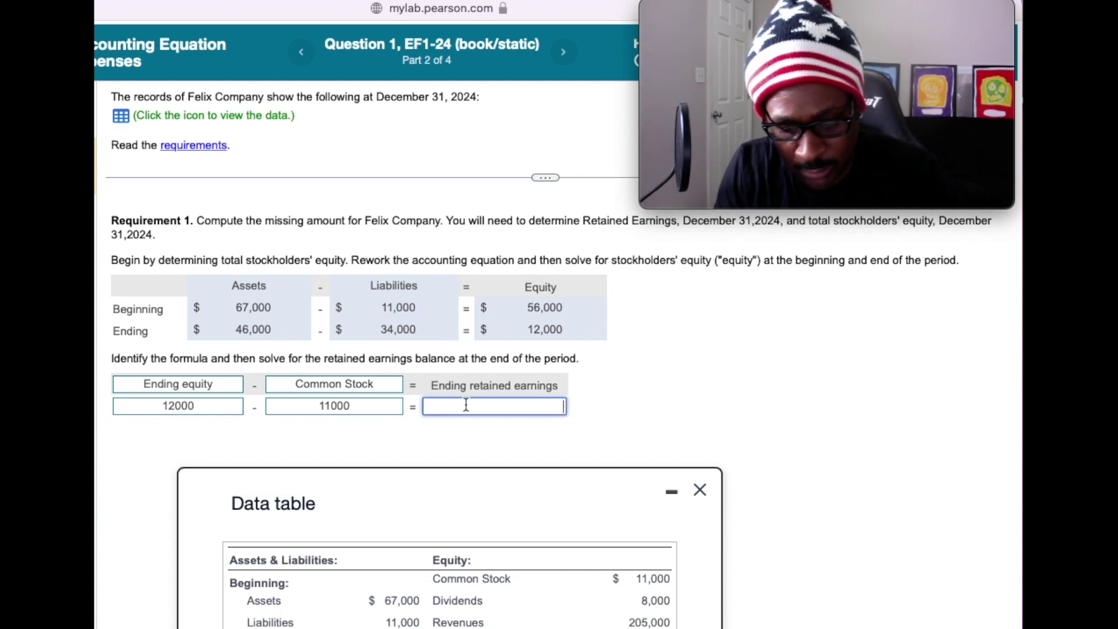
{"action": "type", "text": "1000"}
Close the data table and submit the retained earnings answers to continue to part 3.
{"action": "left_click", "coordinate": [798, 544]}
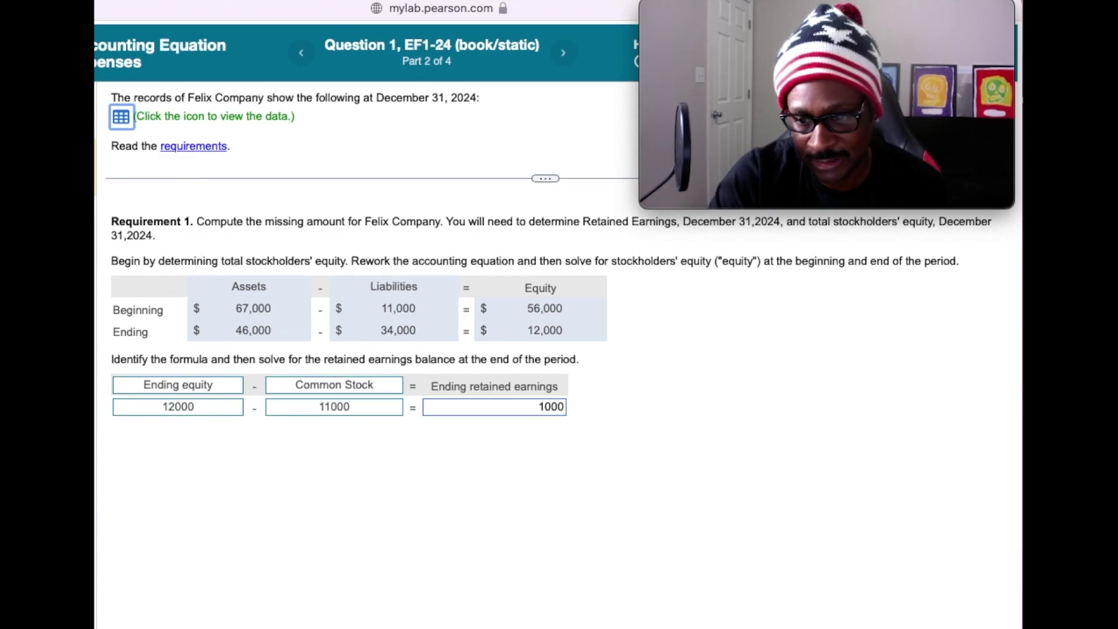
{"action": "key", "text": "Return"}
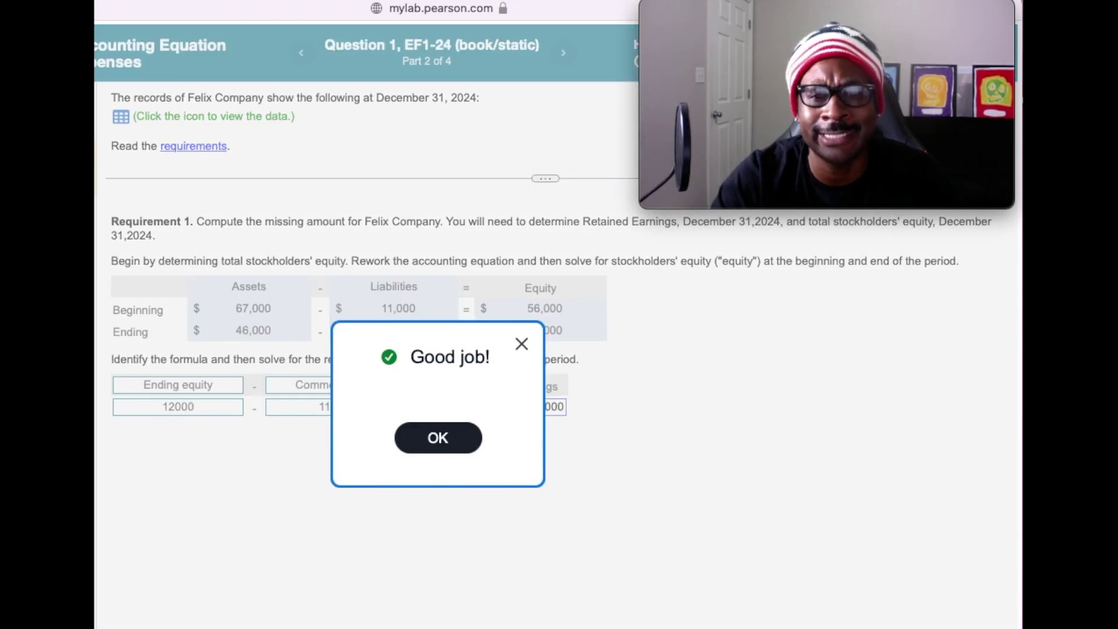
{"action": "left_click", "coordinate": [451, 430]}
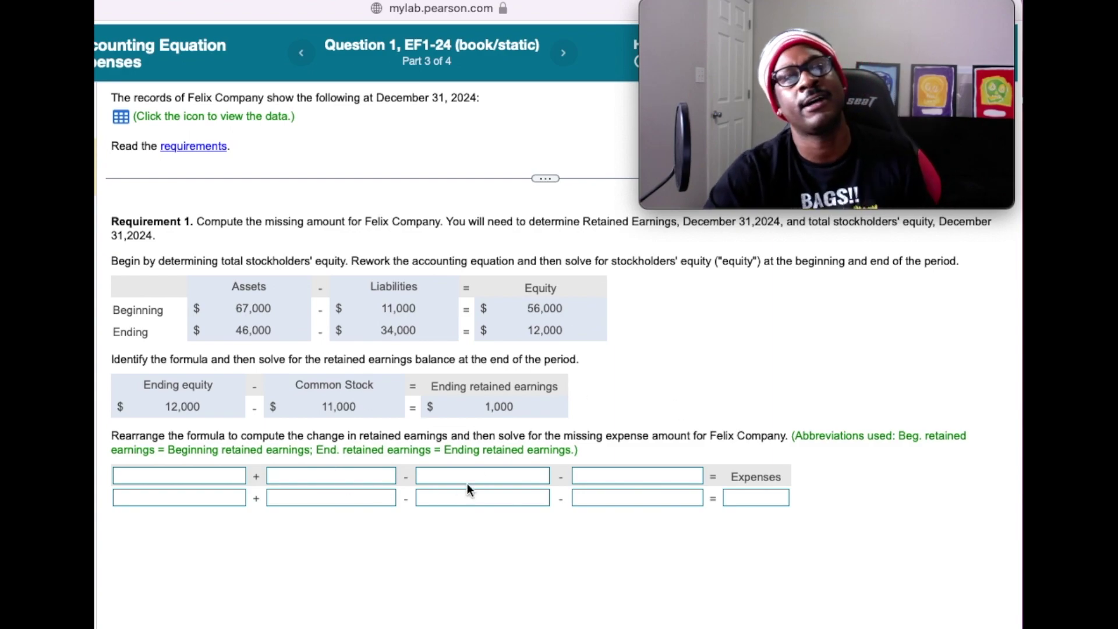
Review the data table, then set the Expenses formula to Beg. retained earnings plus Revenues minus Dividends minus End. retained earnings.
{"action": "left_click", "coordinate": [131, 122]}
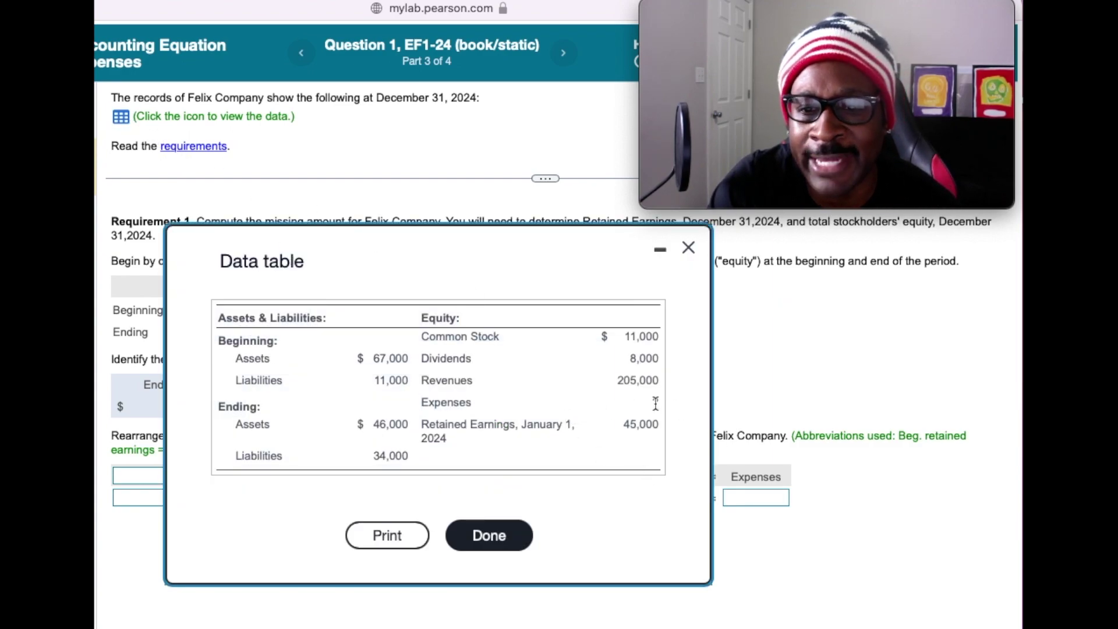
{"action": "left_click", "coordinate": [688, 248]}
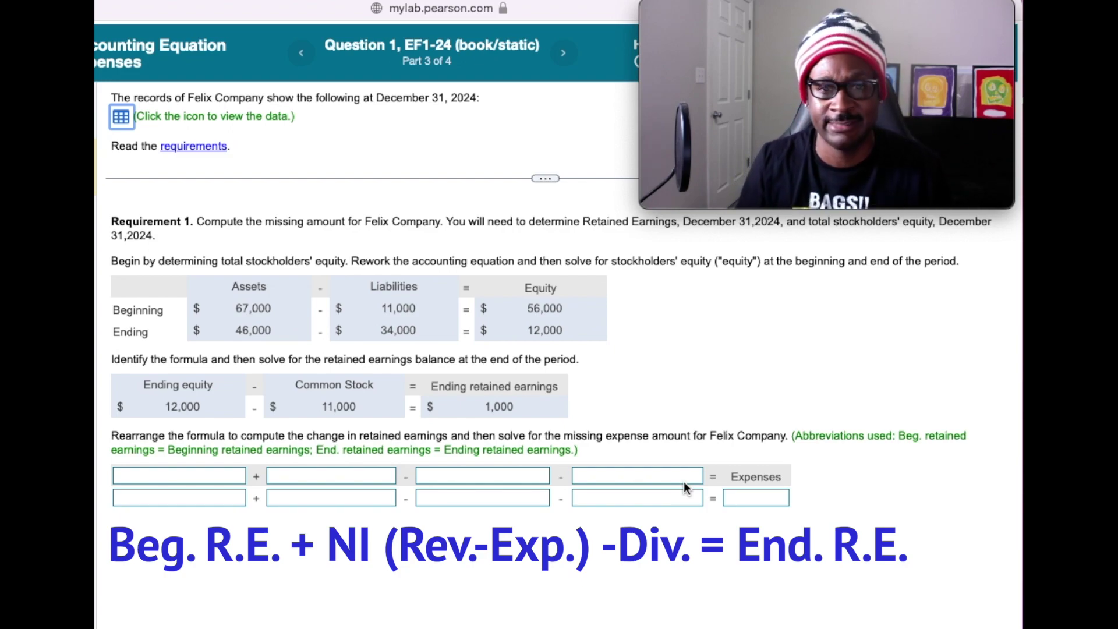
{"action": "left_click", "coordinate": [181, 475]}
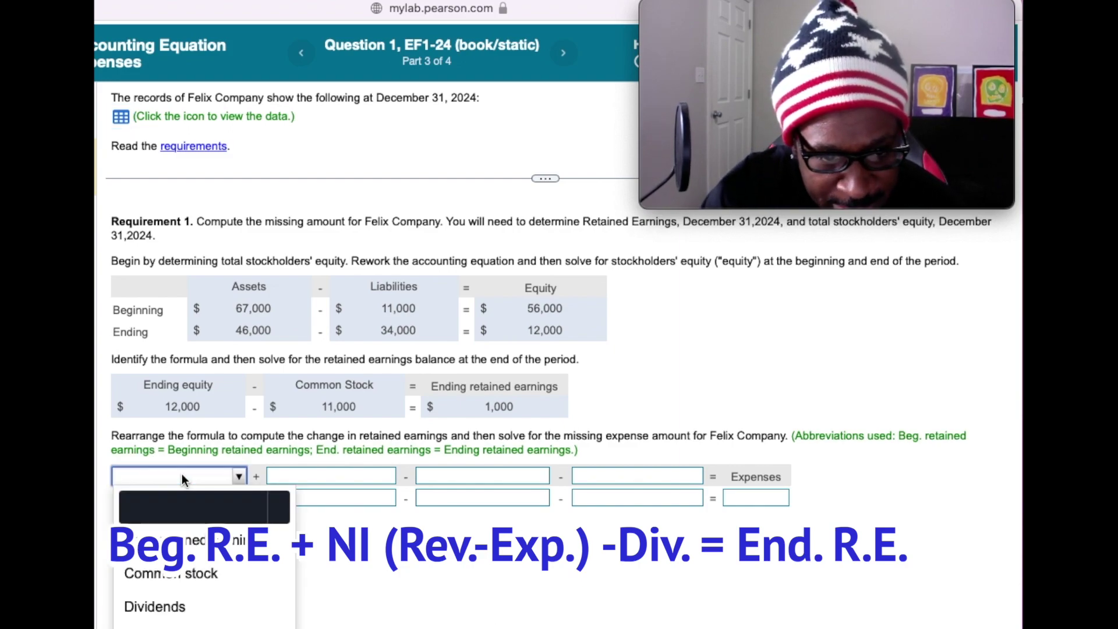
{"action": "left_click", "coordinate": [192, 541]}
{"action": "left_click", "coordinate": [340, 476]}
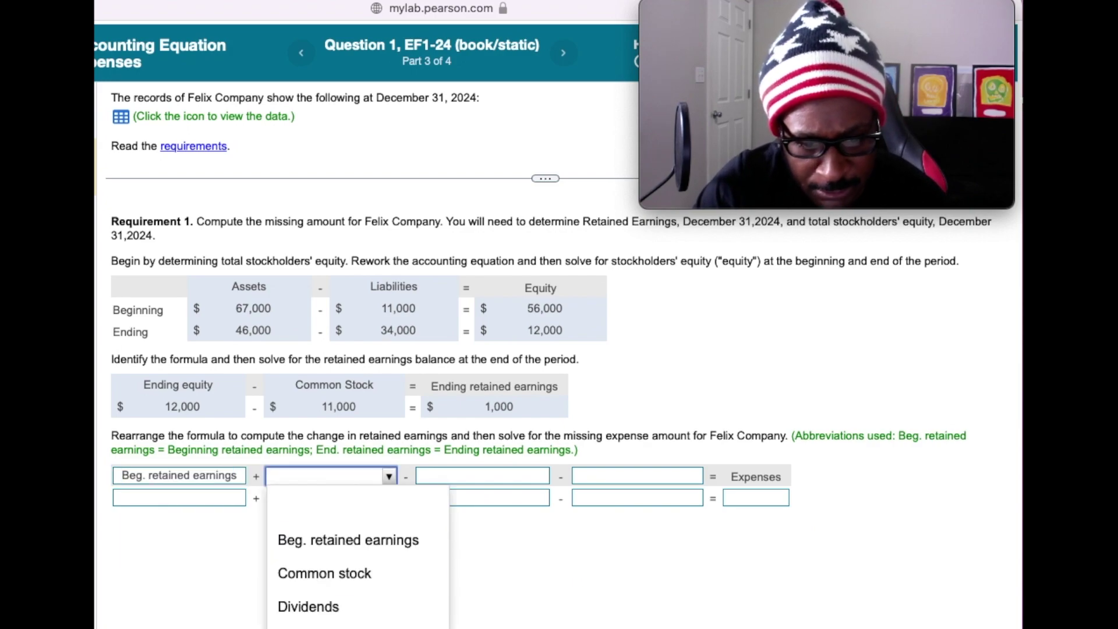
{"action": "left_click", "coordinate": [326, 618]}
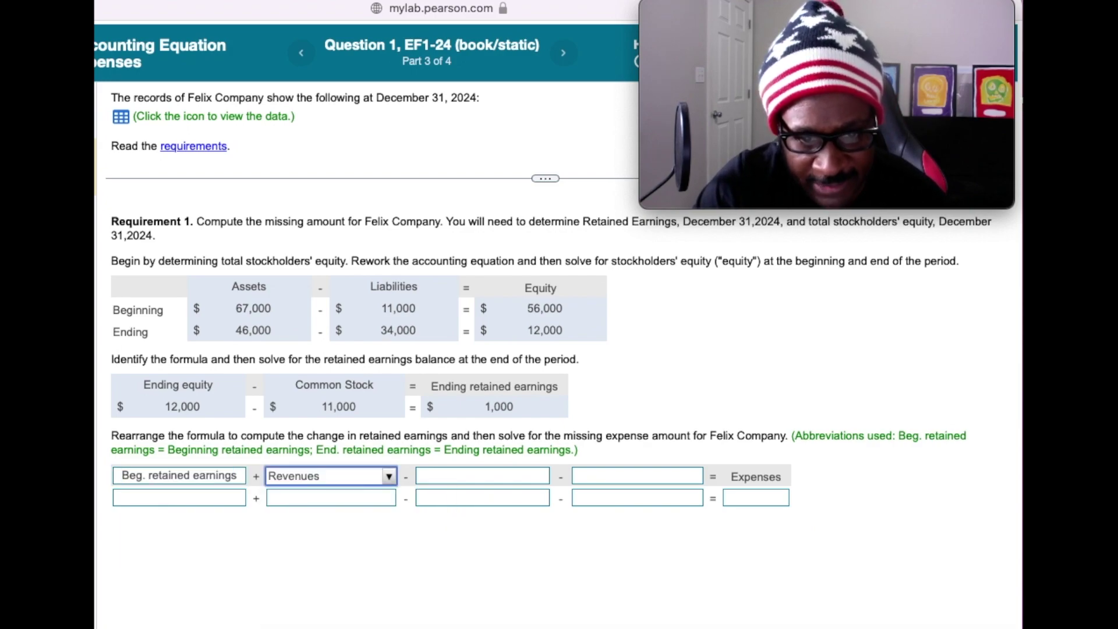
{"action": "left_click", "coordinate": [449, 475]}
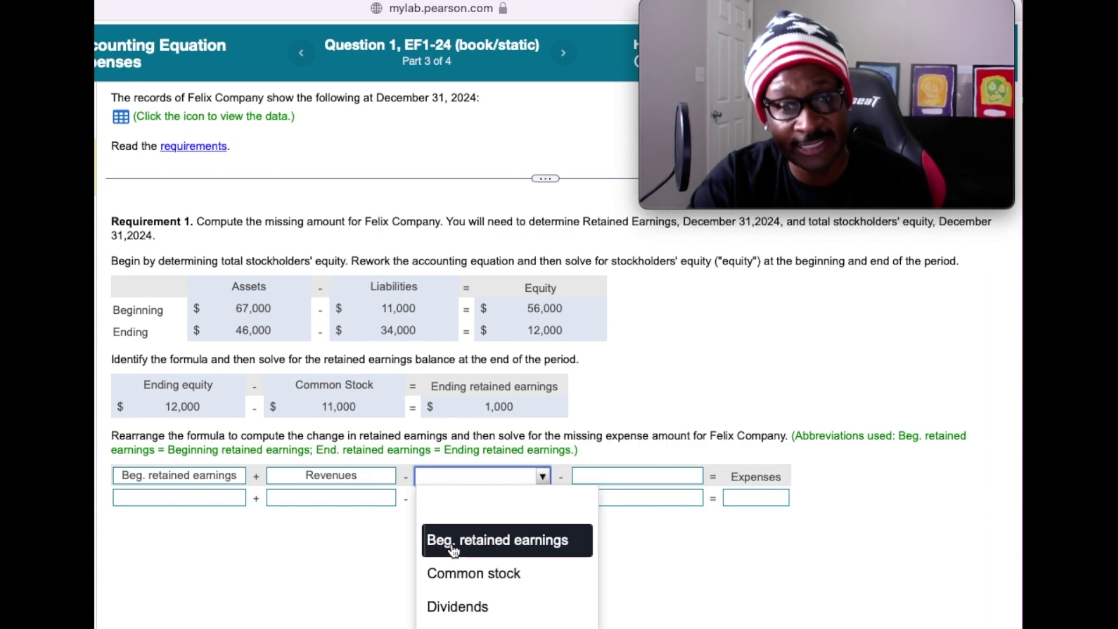
{"action": "left_click", "coordinate": [457, 609]}
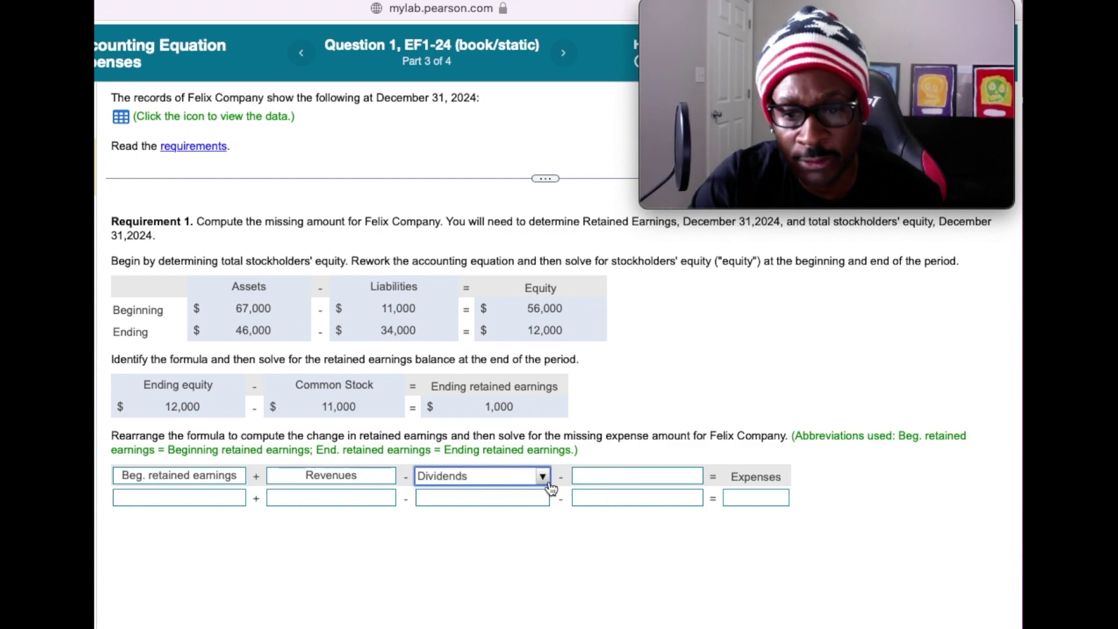
{"action": "left_click", "coordinate": [614, 477]}
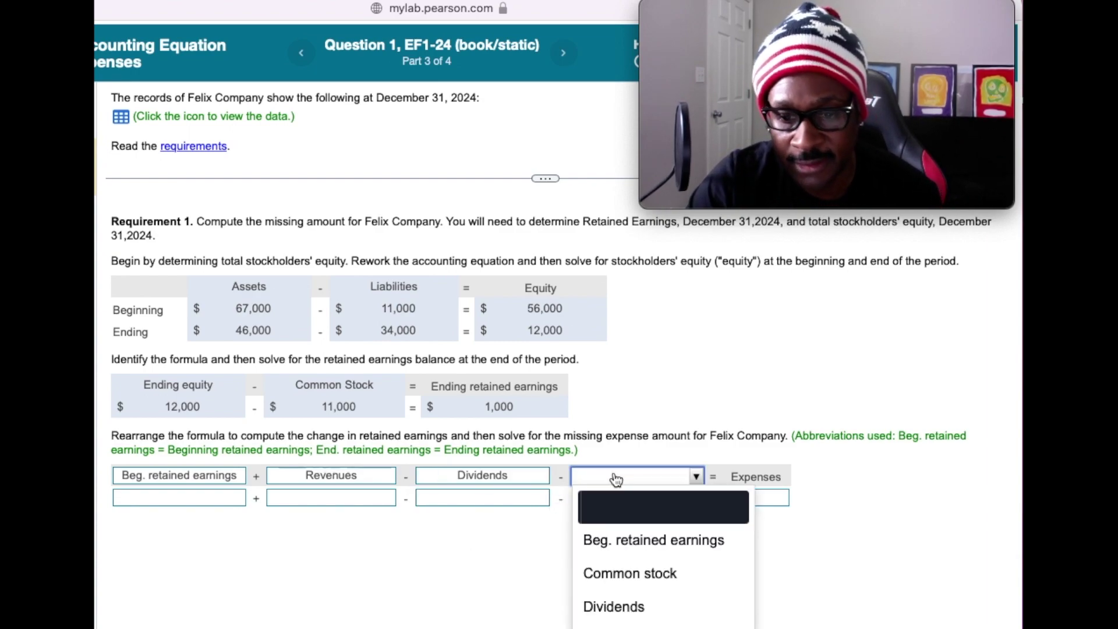
{"action": "left_click", "coordinate": [629, 620]}
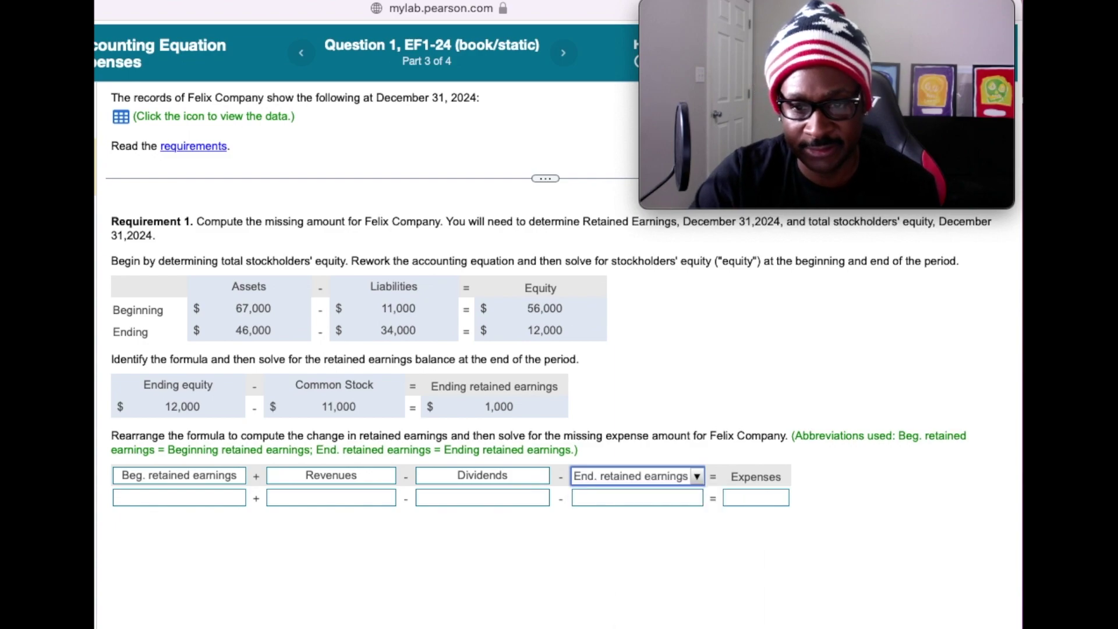
Reopen the data table and enter 45000 as beginning retained earnings and 205000 as revenues in the expense calculation.
{"action": "left_click", "coordinate": [155, 495]}
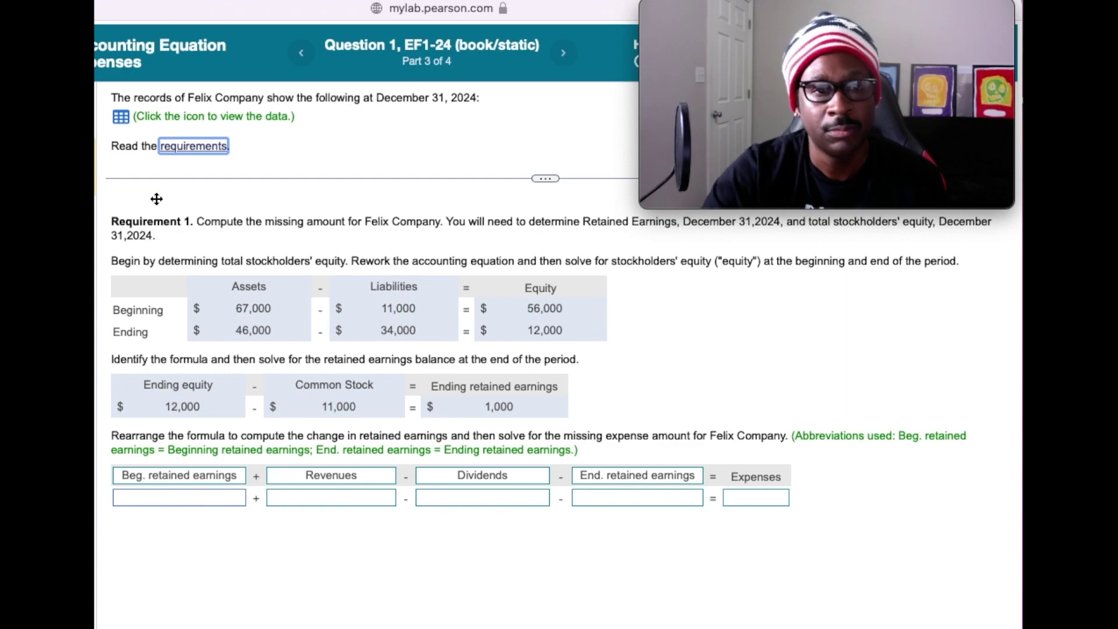
{"action": "left_click", "coordinate": [124, 119]}
{"action": "left_click_drag", "start_coordinate": [469, 254], "coordinate": [693, 308]}
{"action": "left_click", "coordinate": [154, 497]}
{"action": "type", "text": "45000"}
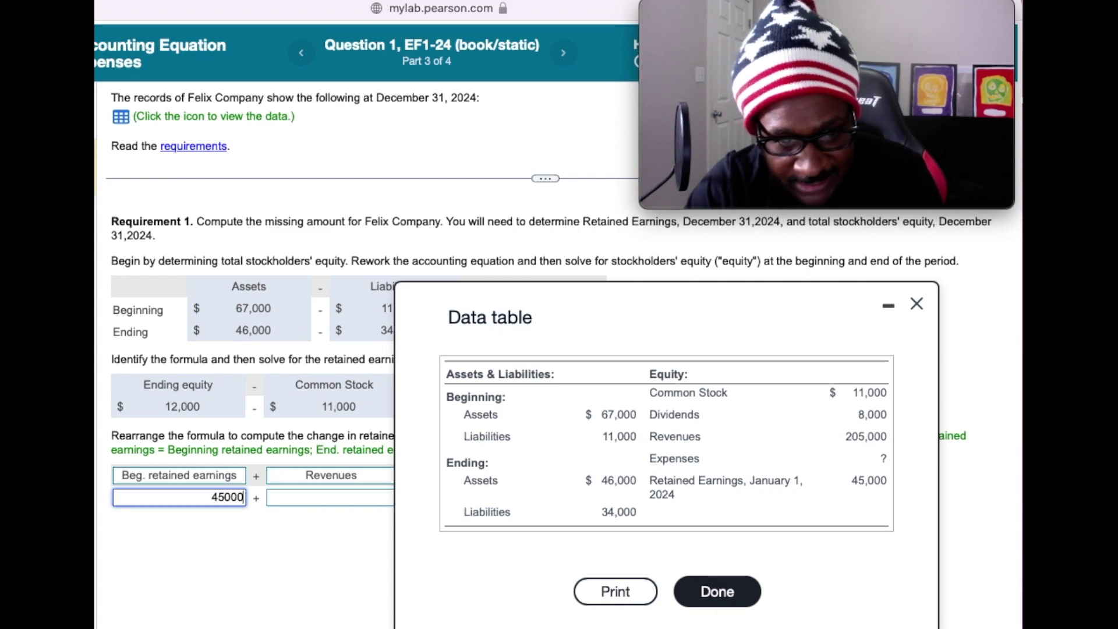
{"action": "left_click", "coordinate": [299, 496]}
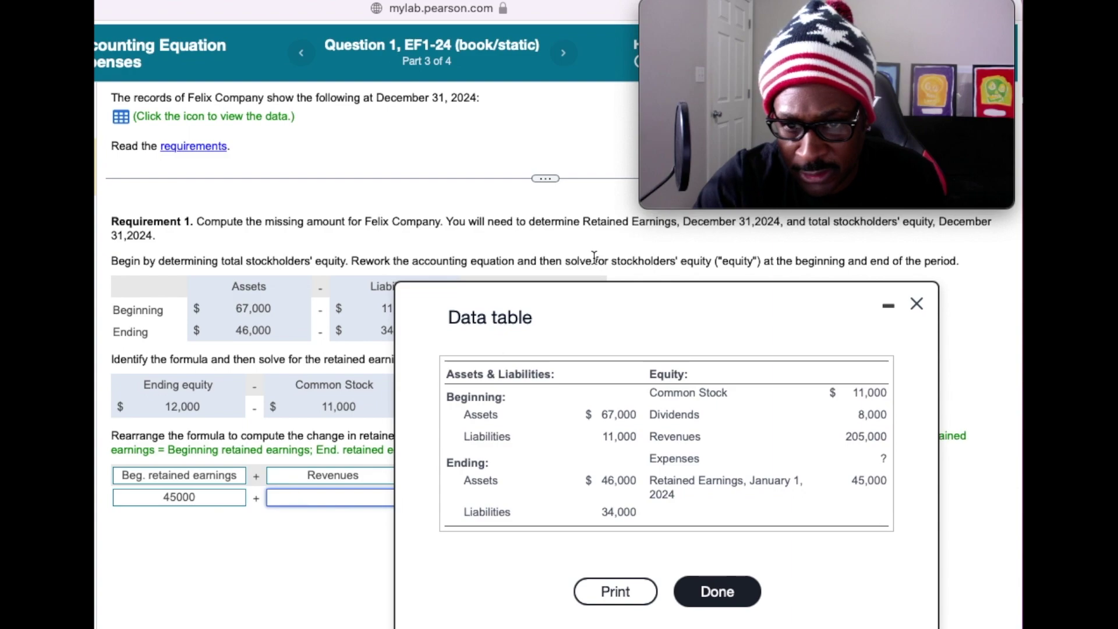
{"action": "left_click_drag", "start_coordinate": [605, 308], "coordinate": [661, 351]}
{"action": "type", "text": "205000"}
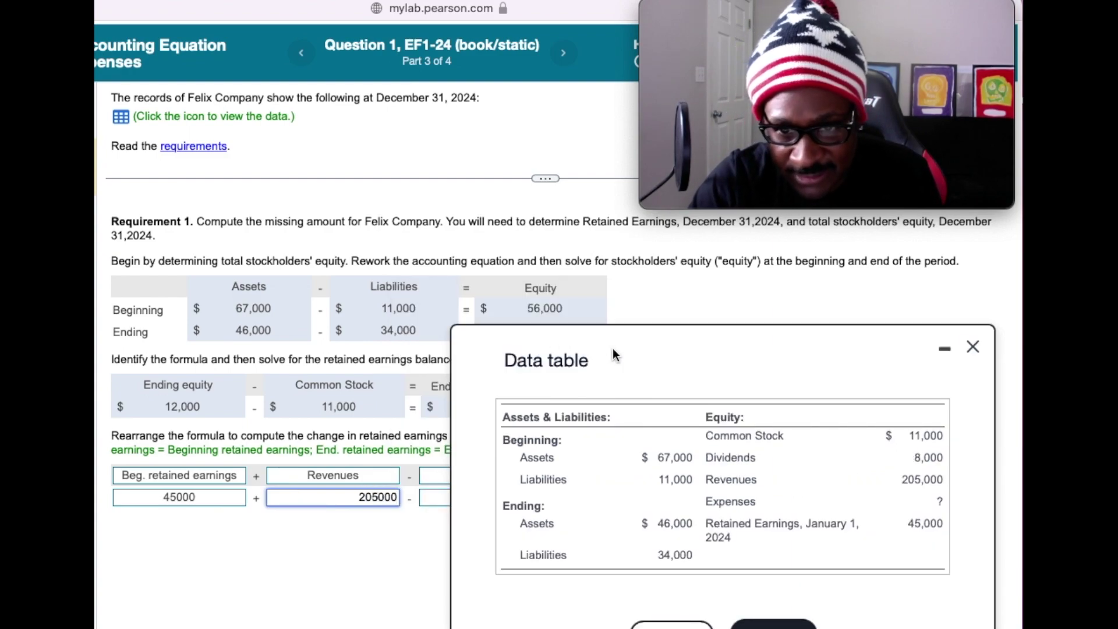
Enter 8000 as dividends and 1000 as ending retained earnings, and close the data table.
{"action": "left_click_drag", "start_coordinate": [576, 341], "coordinate": [330, 535]}
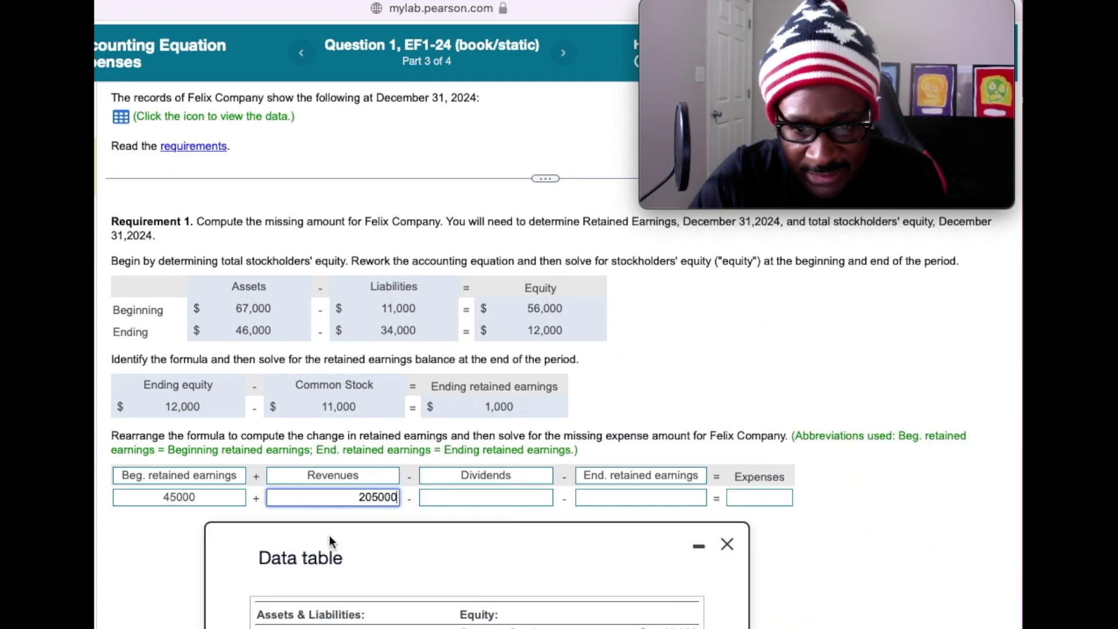
{"action": "left_click", "coordinate": [466, 496]}
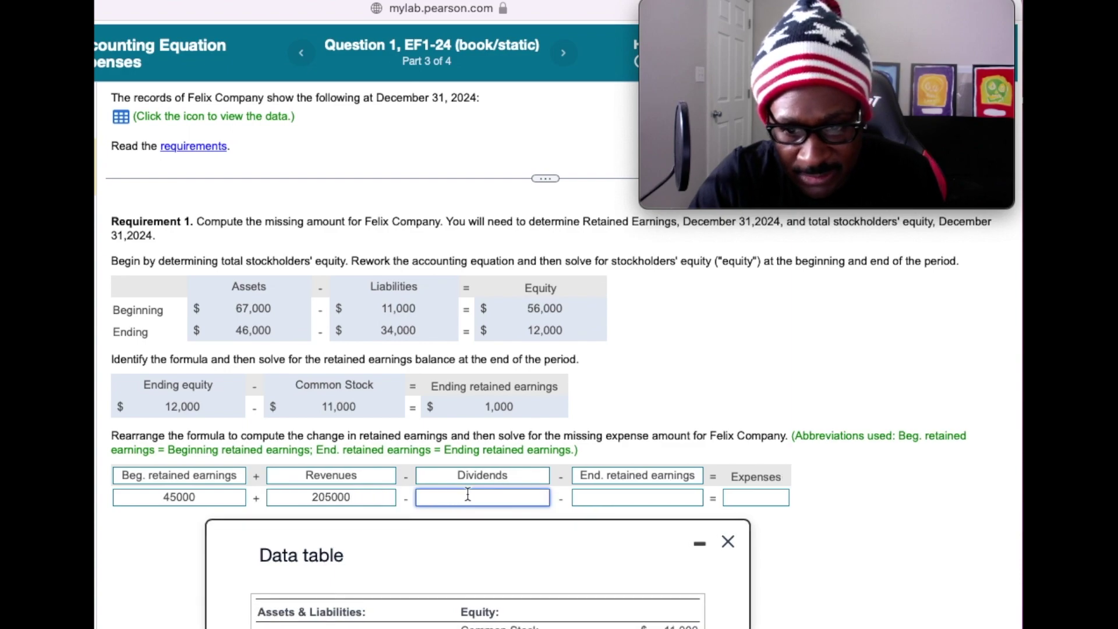
{"action": "type", "text": "8000"}
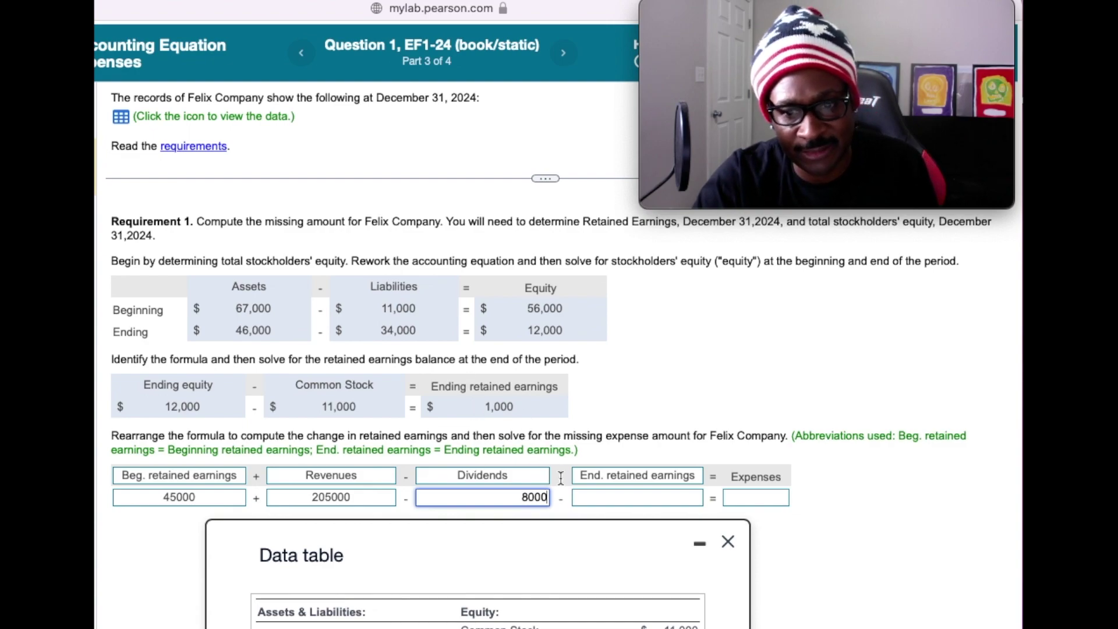
{"action": "left_click", "coordinate": [594, 495]}
{"action": "type", "text": "1"}
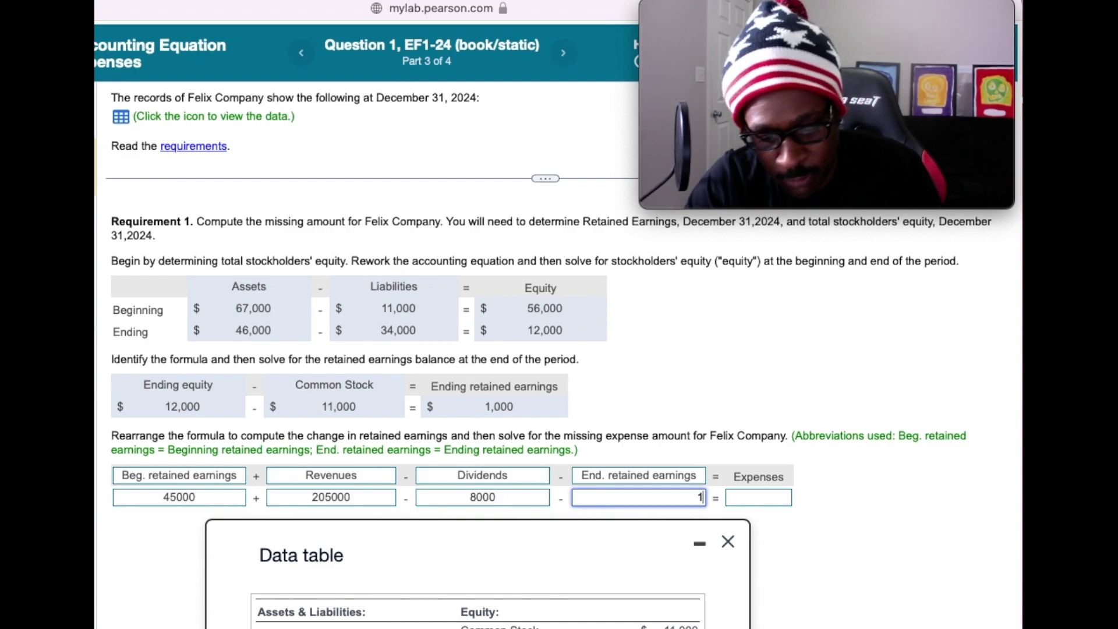
{"action": "type", "text": "000"}
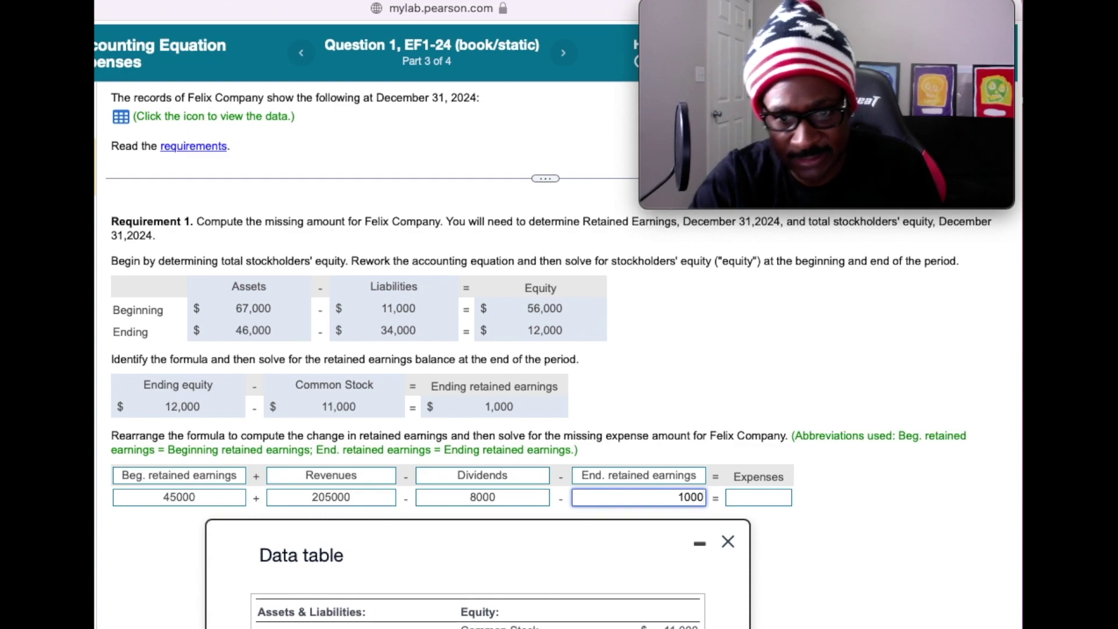
{"action": "left_click", "coordinate": [728, 541]}
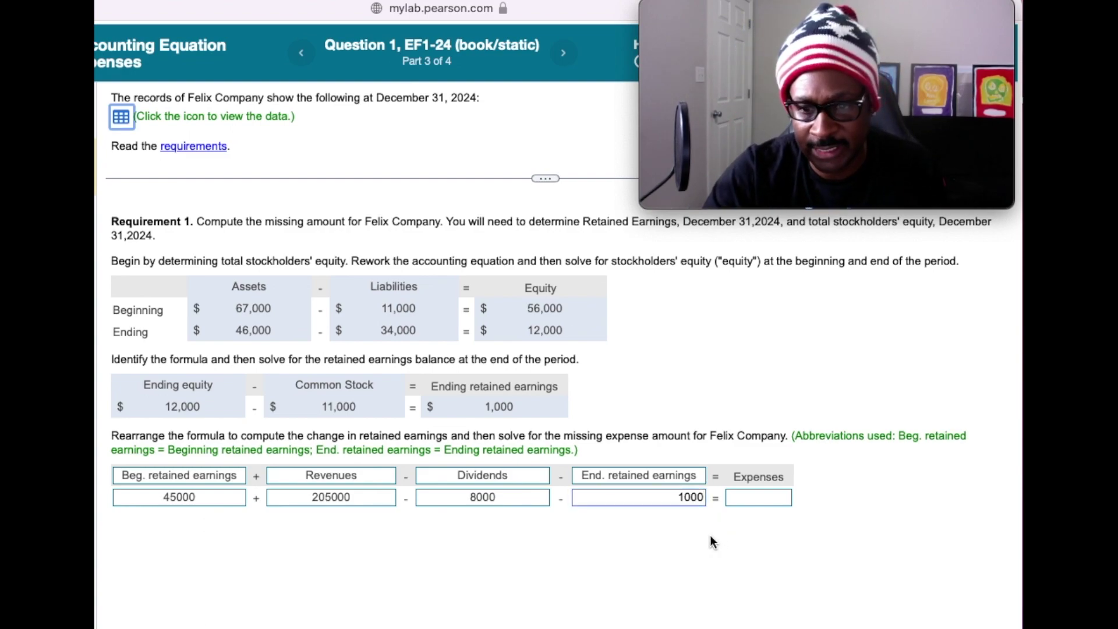
Switch to Calculator, place it clear of the expense row, compute 45000 + 205000 - 8000 - 1000, and close it.
{"action": "key", "text": "super+Tab"}
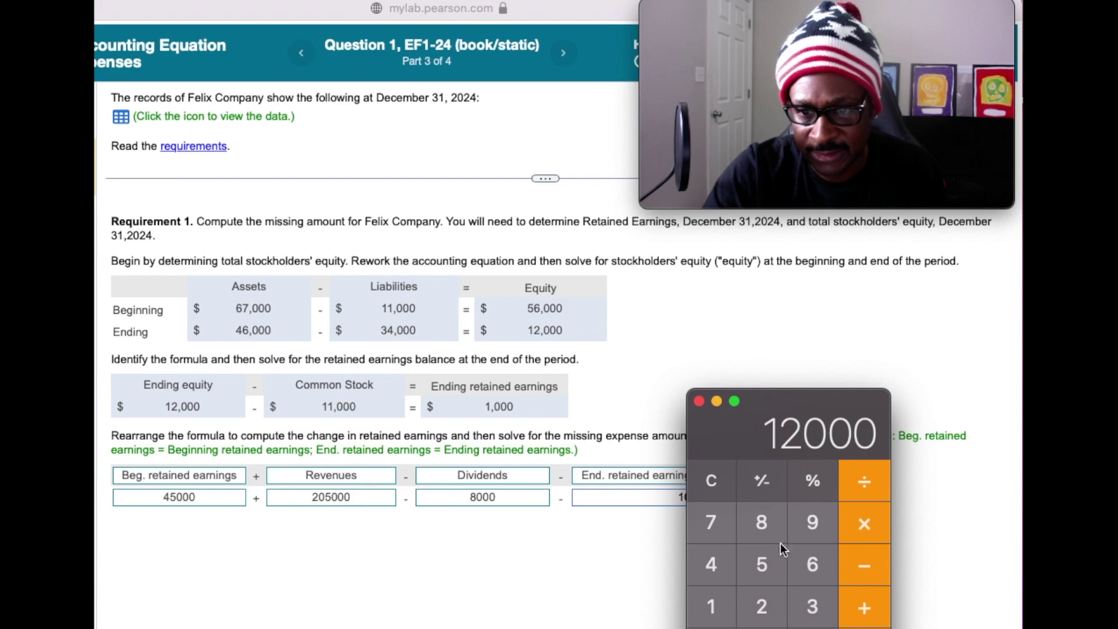
{"action": "left_click_drag", "start_coordinate": [785, 400], "coordinate": [329, 98]}
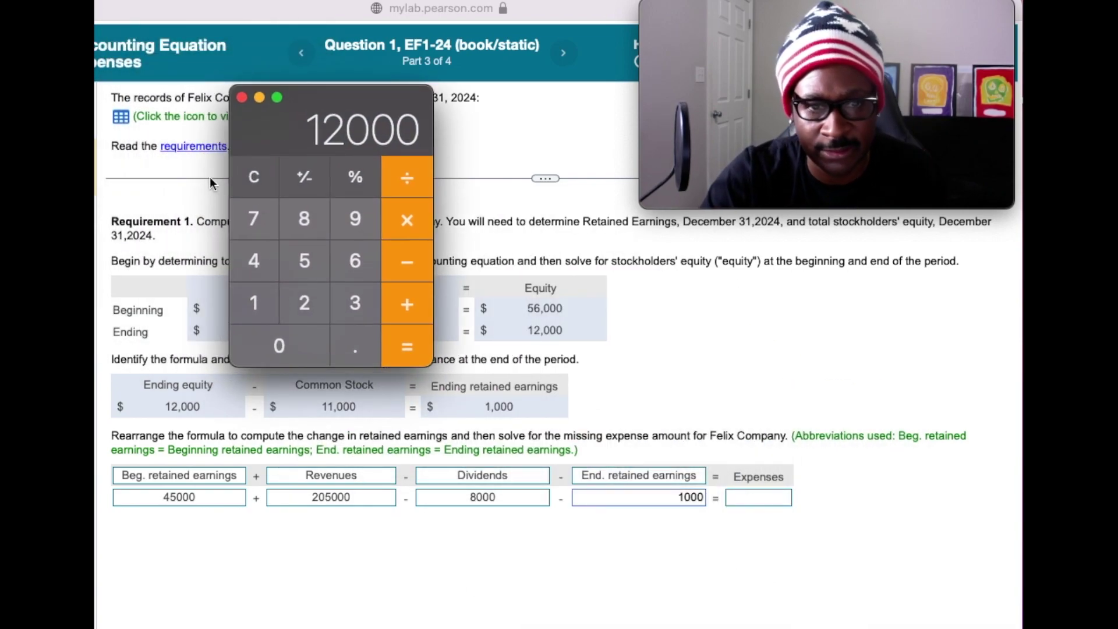
{"action": "left_click", "coordinate": [253, 178]}
{"action": "type", "text": "45000"}
{"action": "left_click", "coordinate": [407, 302]}
{"action": "type", "text": "205000"}
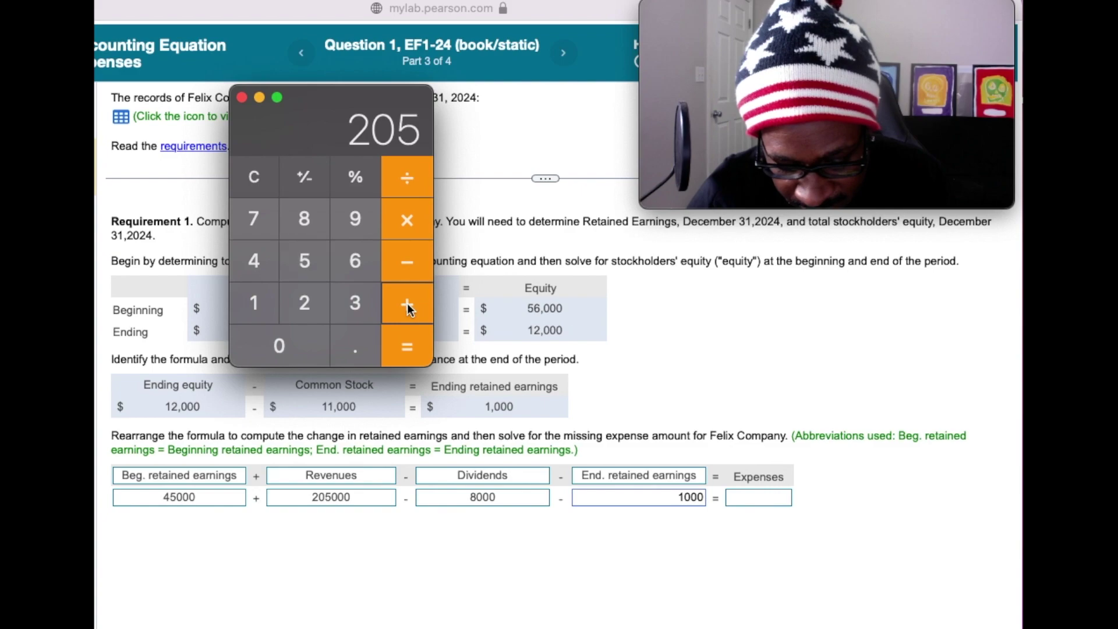
{"action": "left_click", "coordinate": [402, 268]}
{"action": "type", "text": "8000"}
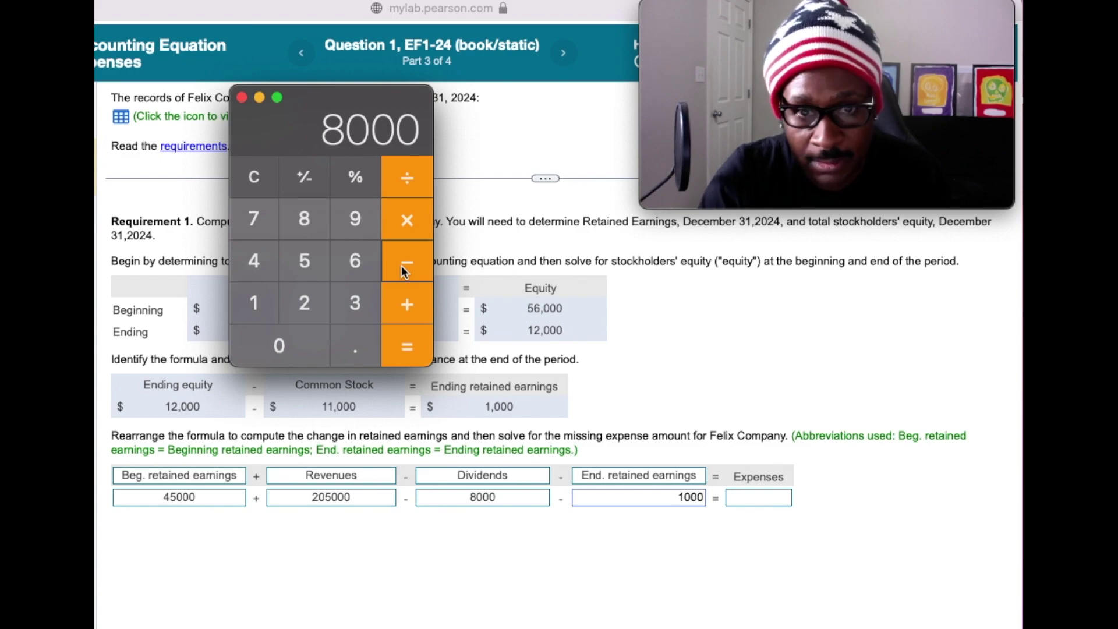
{"action": "left_click", "coordinate": [404, 271]}
{"action": "type", "text": "1"}
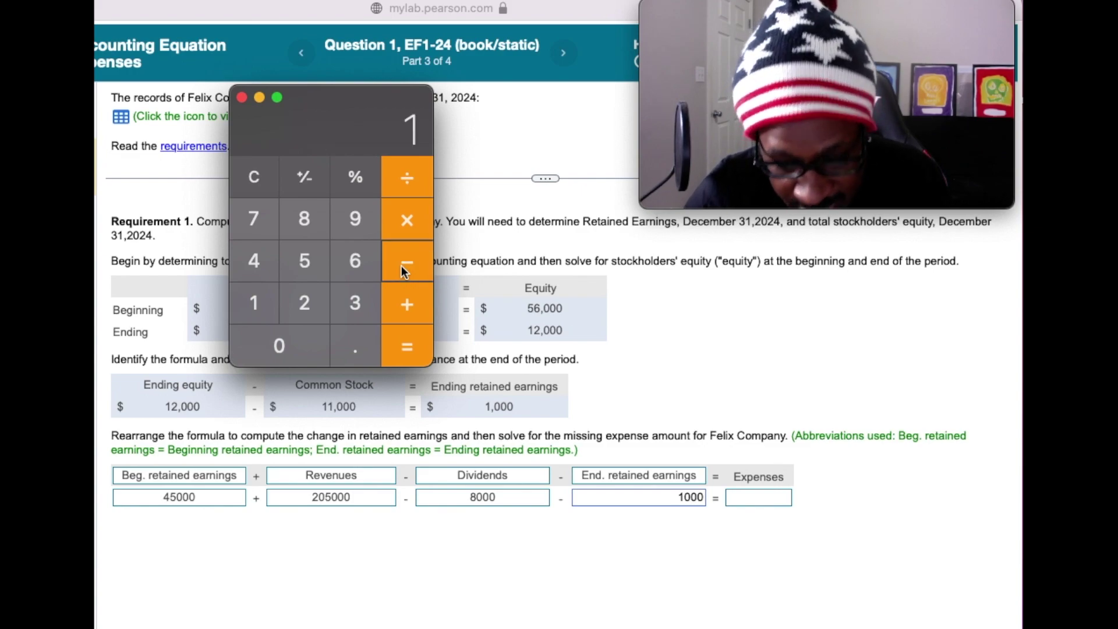
{"action": "type", "text": "000"}
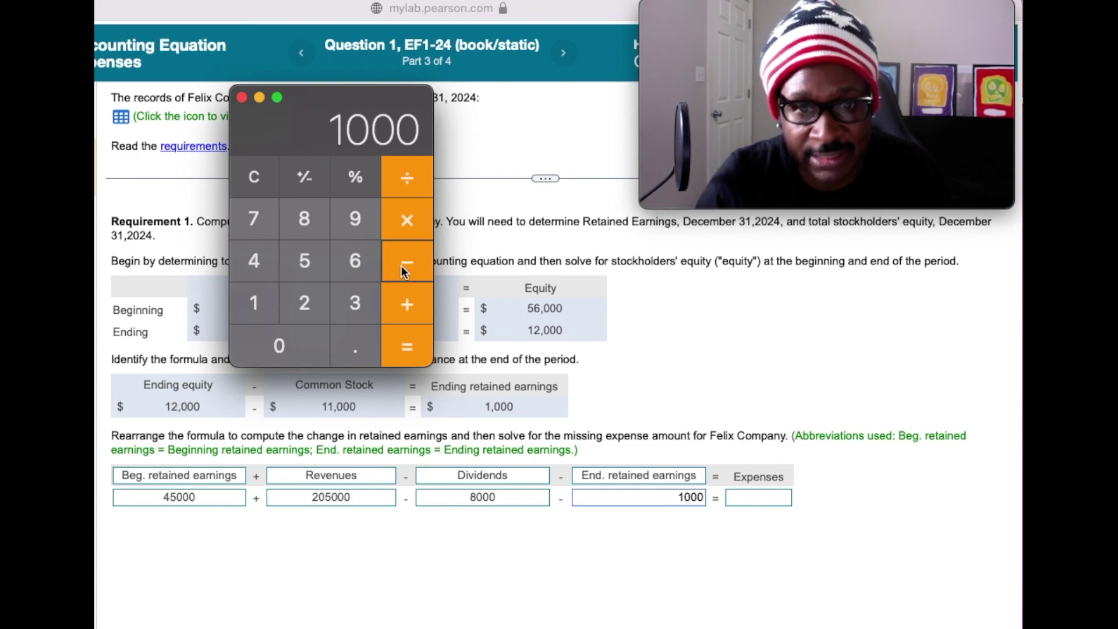
{"action": "left_click", "coordinate": [407, 350]}
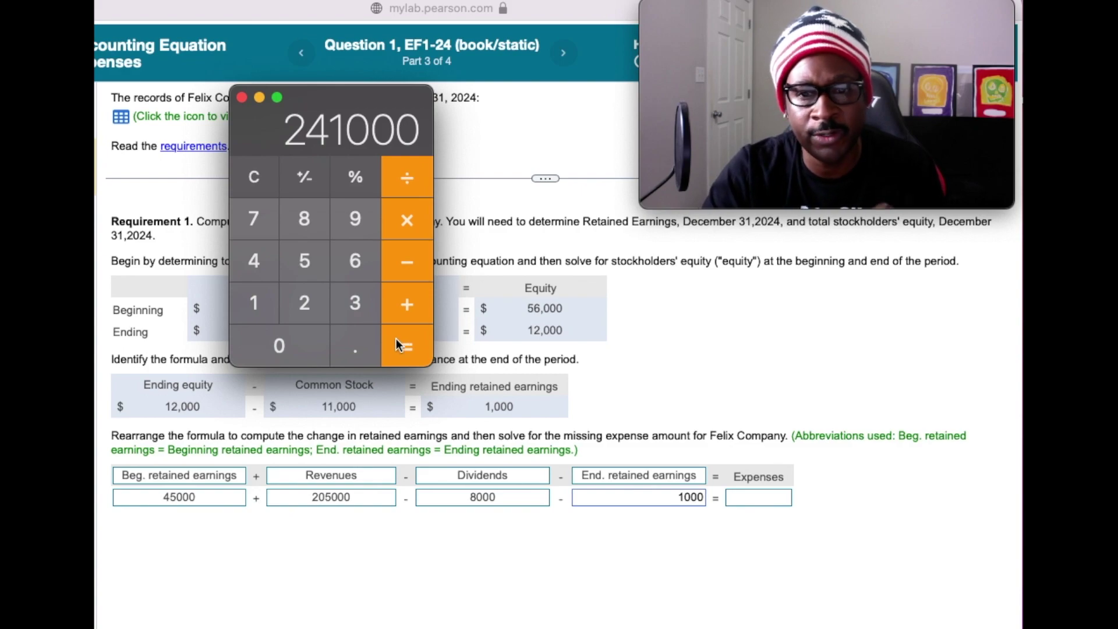
{"action": "left_click", "coordinate": [242, 98]}
Enter 241000 as the Expenses amount and submit the answers to continue to part 4.
{"action": "left_click", "coordinate": [750, 495]}
{"action": "type", "text": "241000"}
{"action": "key", "text": "Return"}
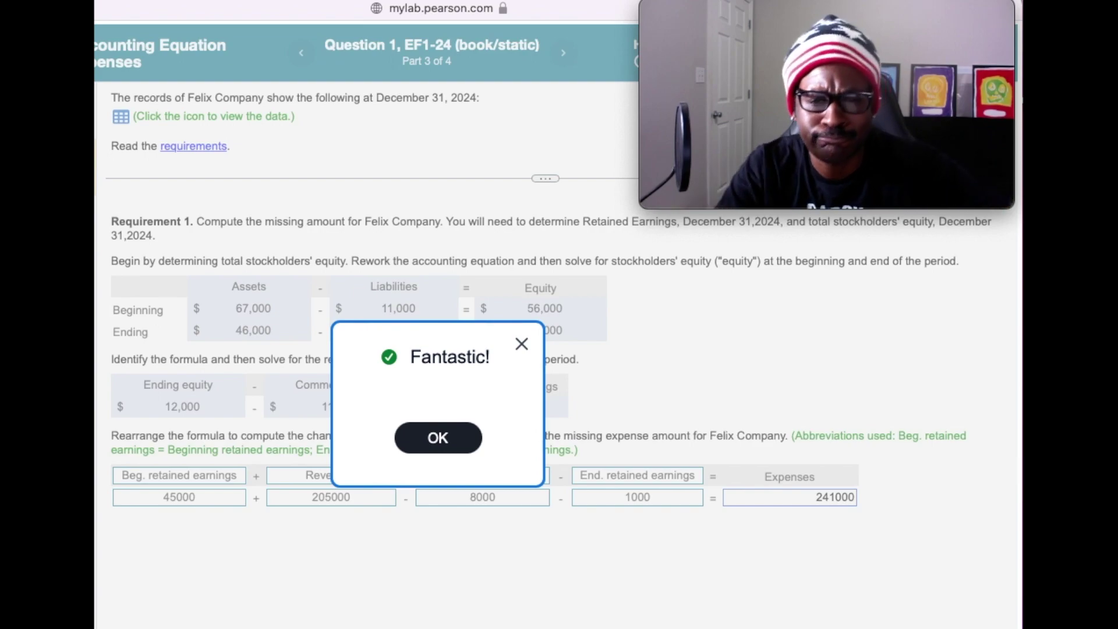
{"action": "key", "text": "Return"}
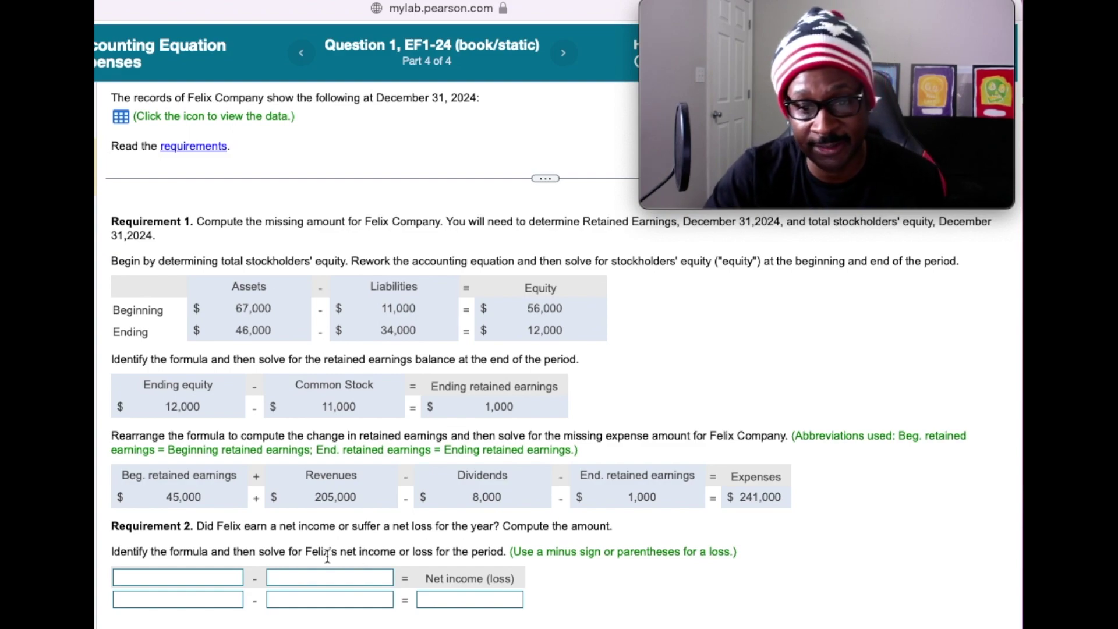
Set the net income formula to Revenues minus Expenses, with 205000 as revenues and 241000 as expenses.
{"action": "left_click", "coordinate": [201, 571]}
{"action": "left_click", "coordinate": [179, 545]}
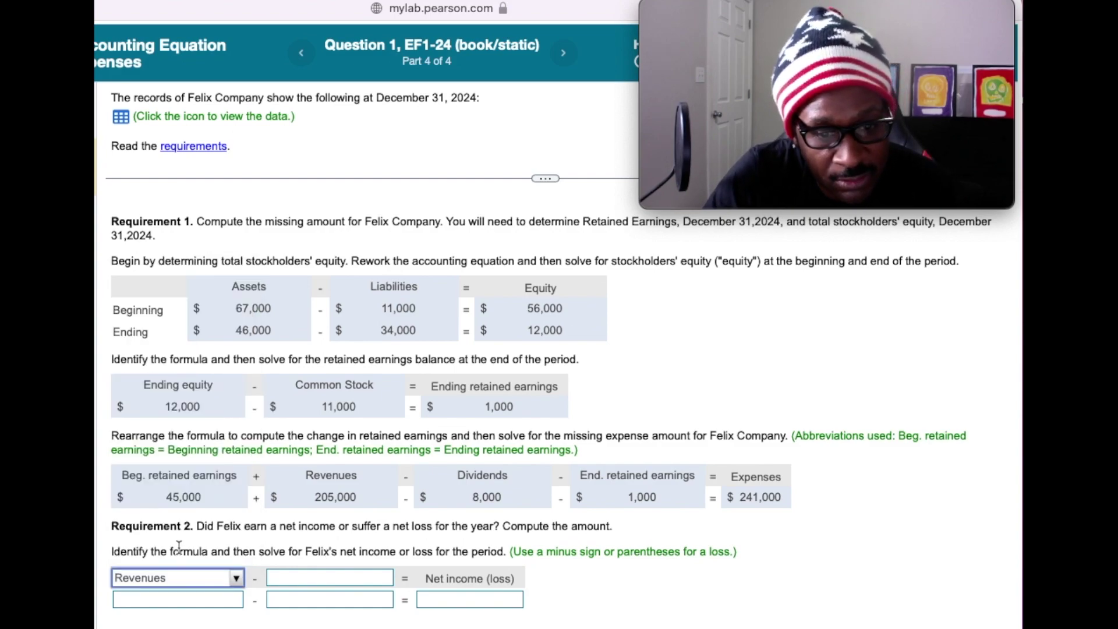
{"action": "left_click", "coordinate": [303, 579]}
{"action": "left_click", "coordinate": [299, 514]}
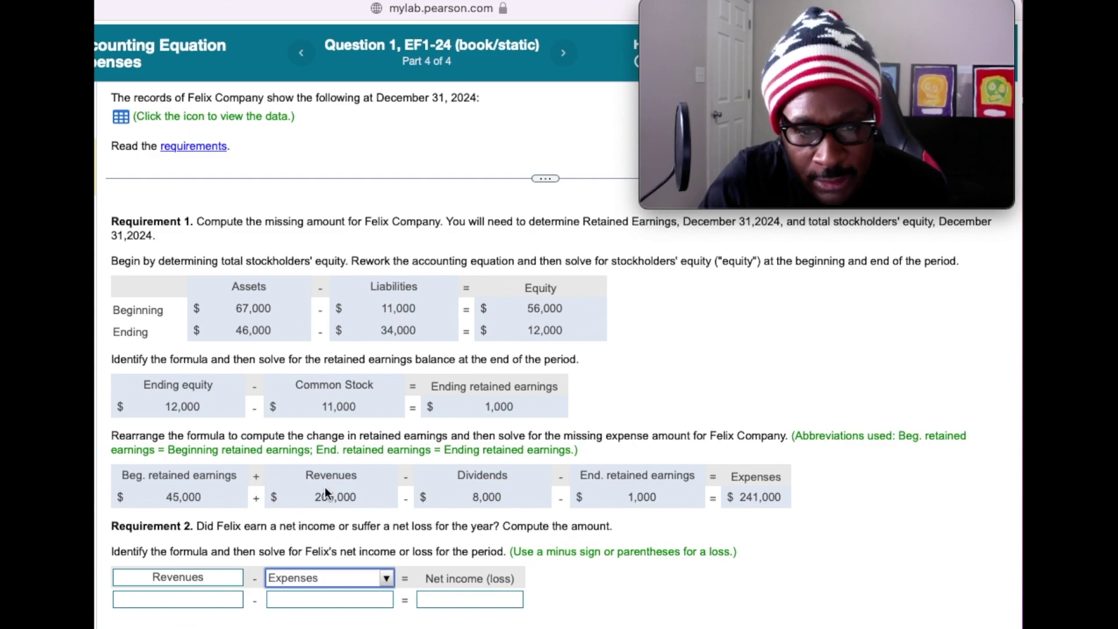
{"action": "left_click", "coordinate": [147, 598]}
{"action": "type", "text": "205000"}
{"action": "left_click", "coordinate": [330, 601]}
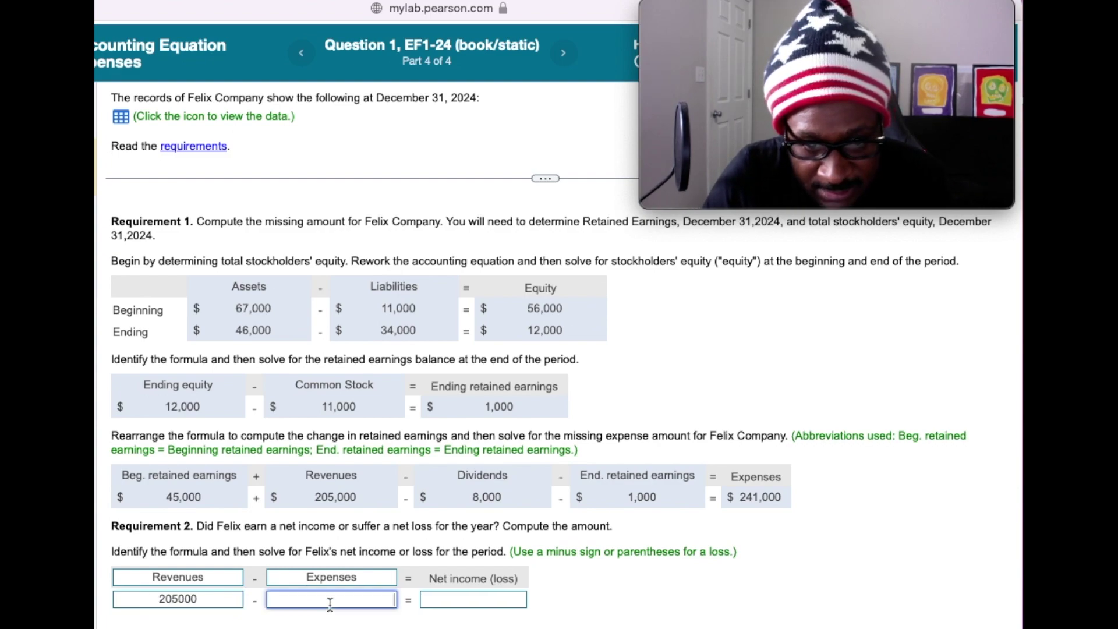
{"action": "type", "text": "241000"}
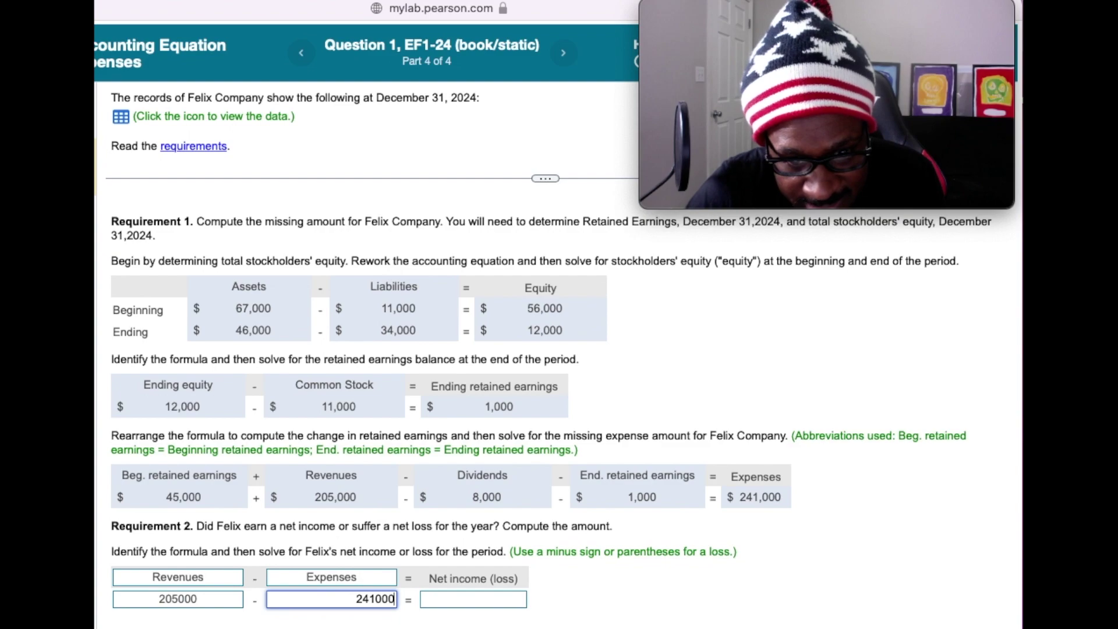
Enter -36000 as the net income (loss), submit the final answers and dismiss the feedback message.
{"action": "left_click", "coordinate": [460, 601]}
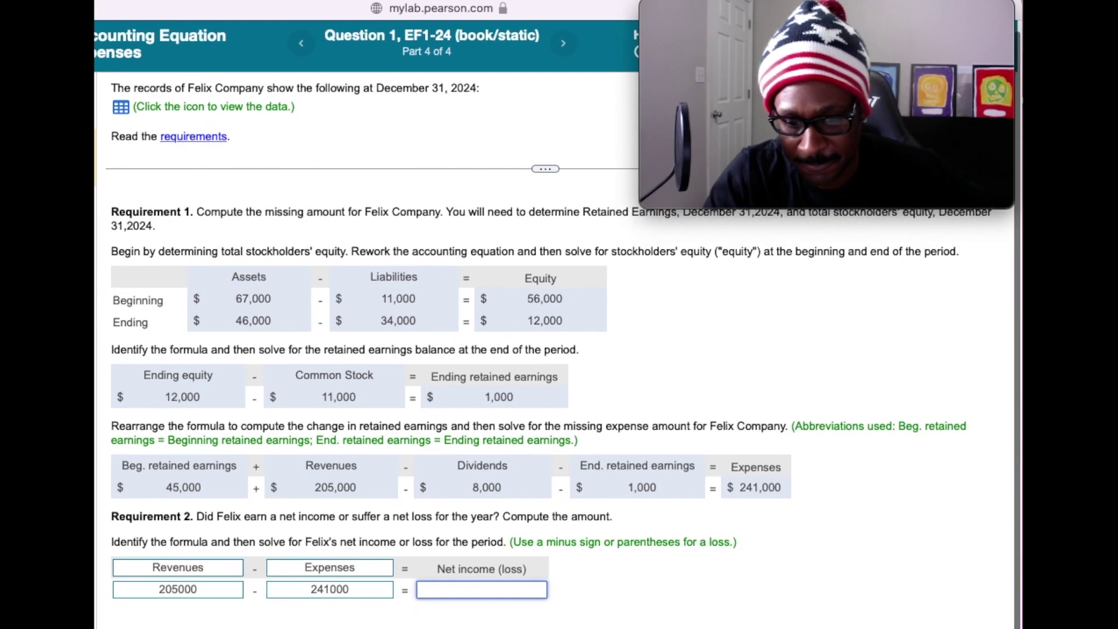
{"action": "left_click", "coordinate": [458, 590]}
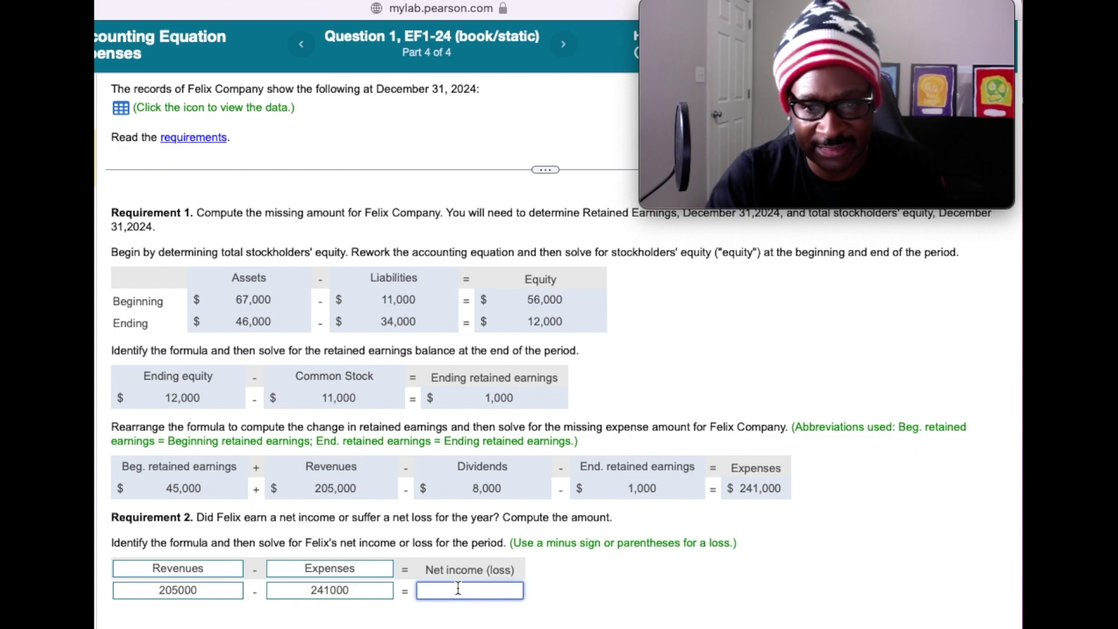
{"action": "type", "text": "-"}
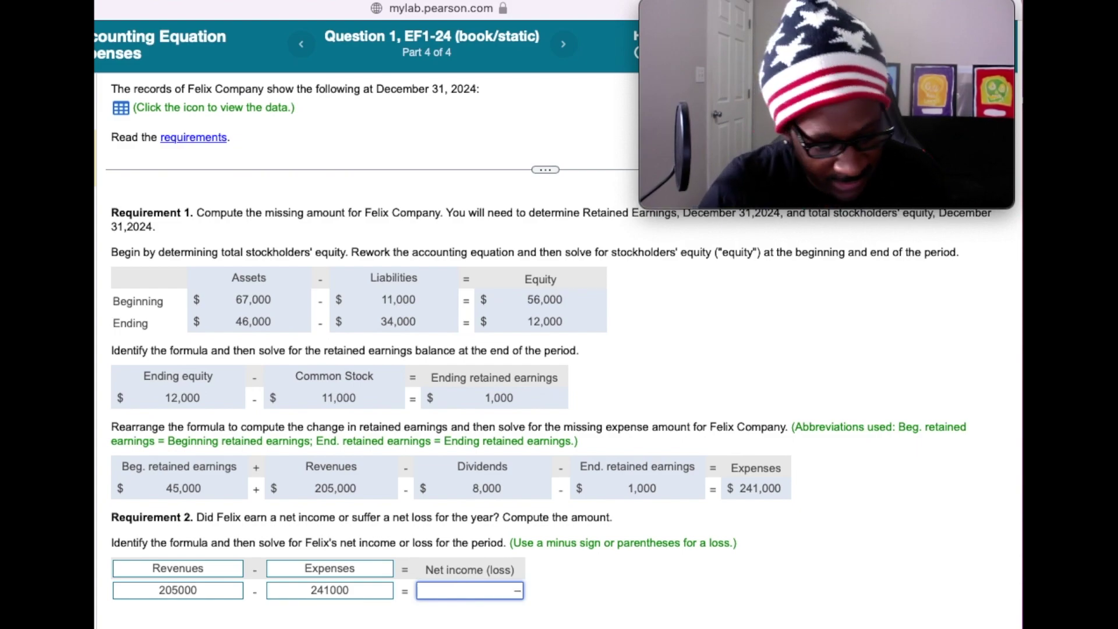
{"action": "type", "text": "360"}
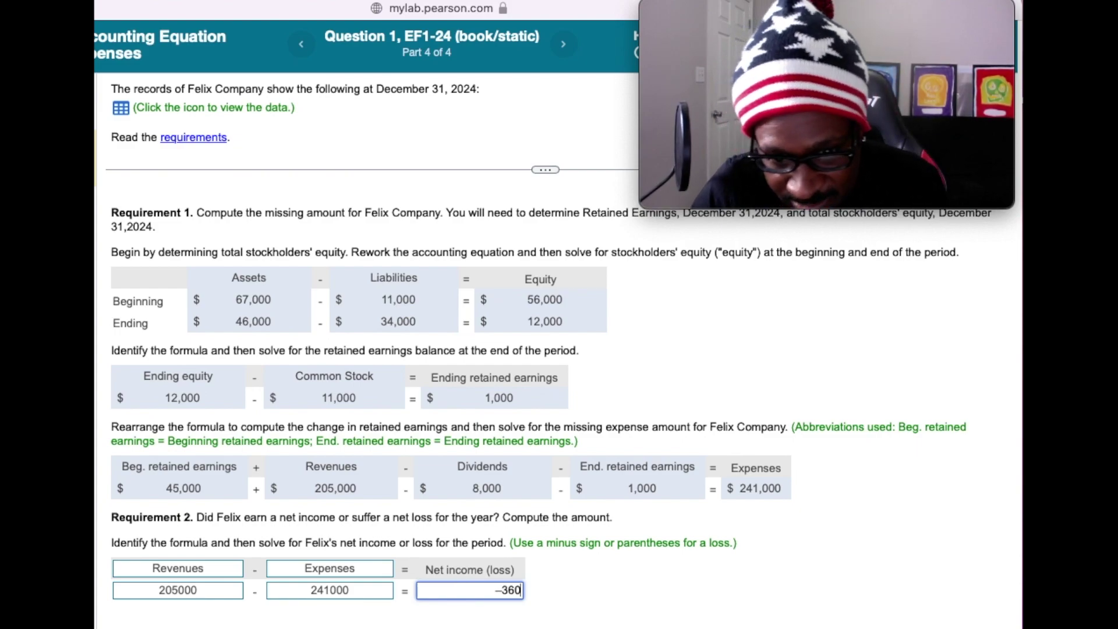
{"action": "type", "text": "00"}
{"action": "key", "text": "Return"}
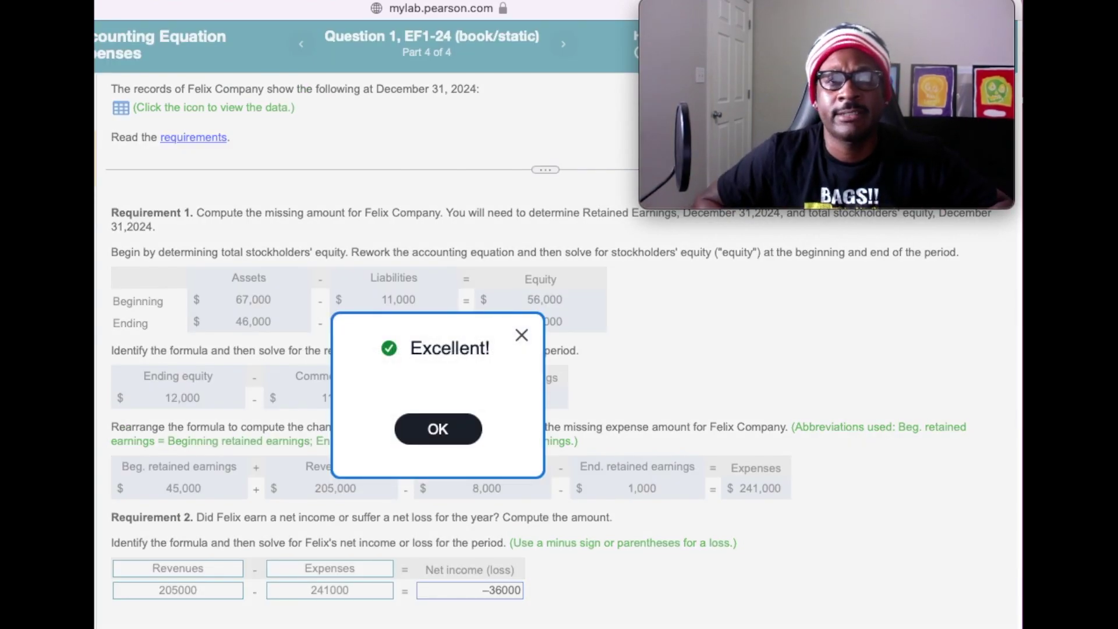
{"action": "left_click", "coordinate": [522, 336]}
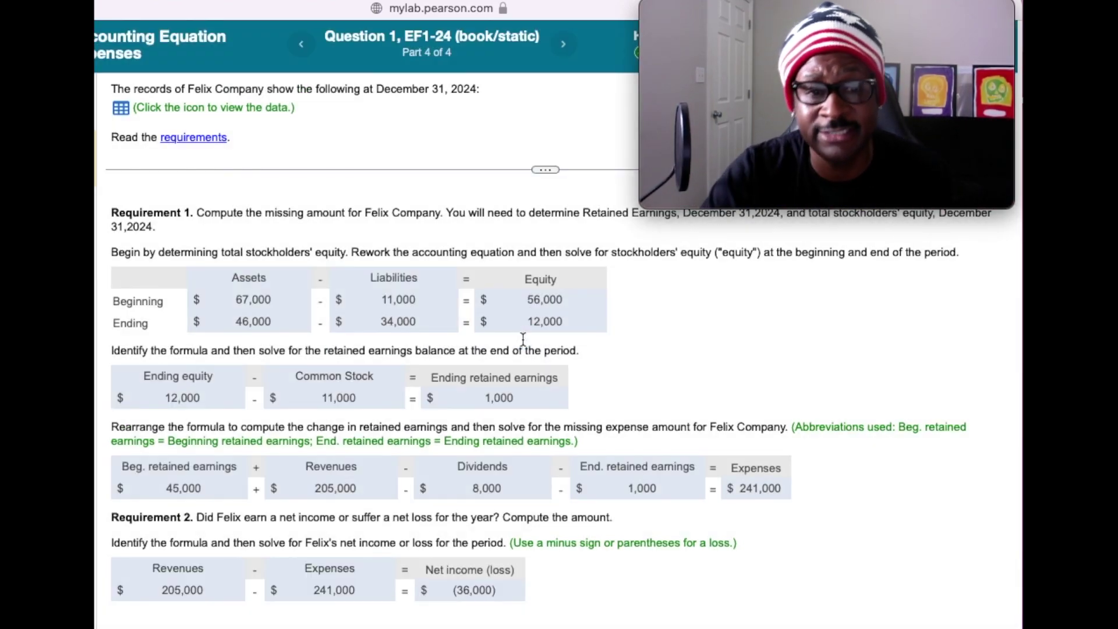